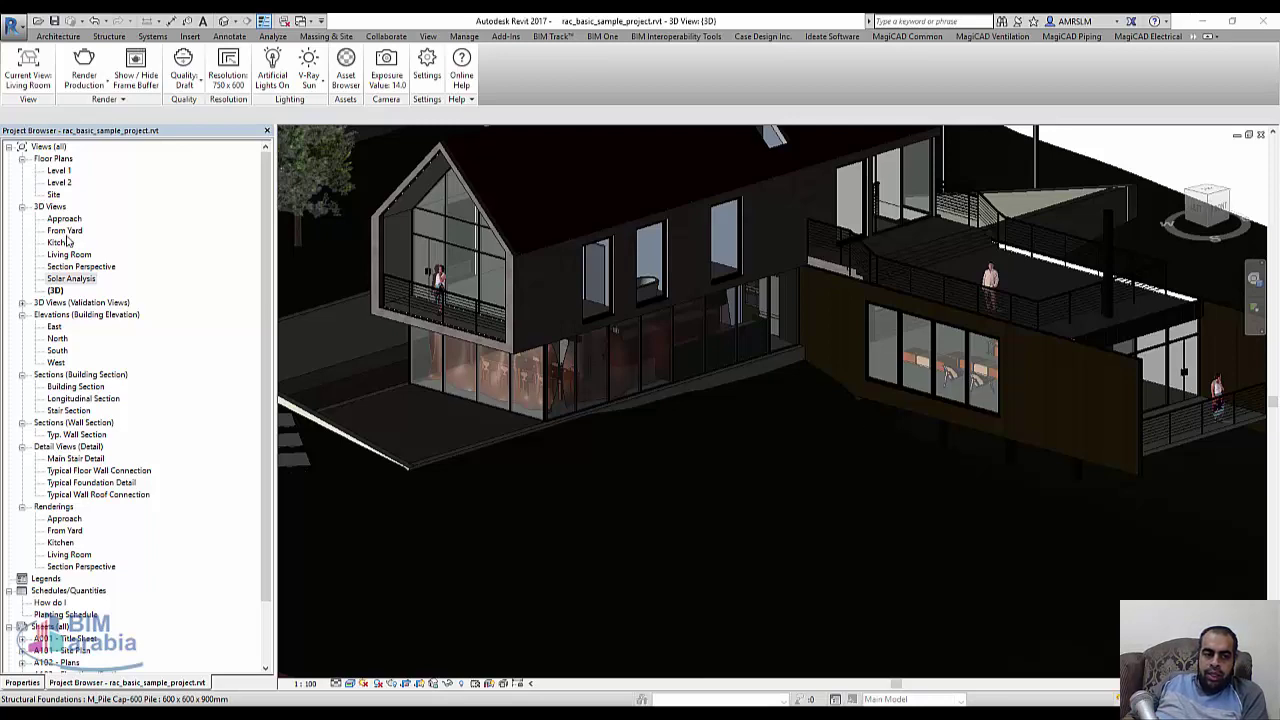
Activate the 3D view and pick Living Room as the V-Ray current view
click(56, 290)
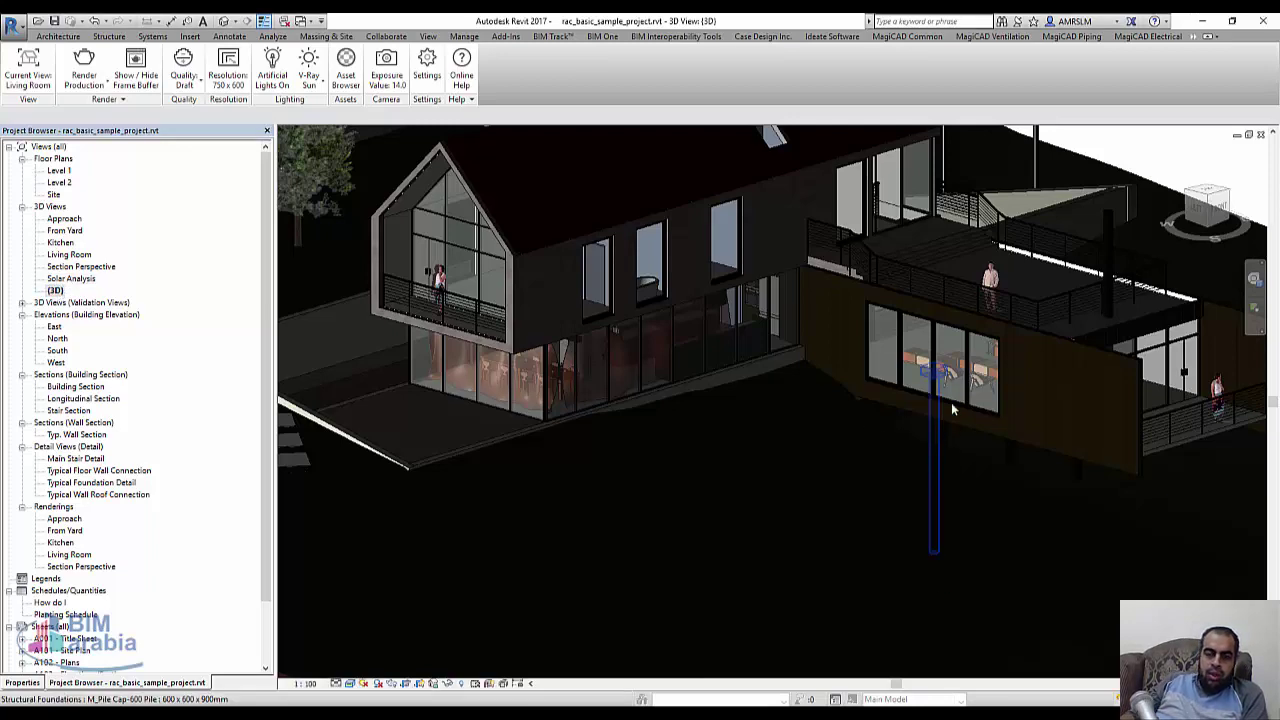
scroll(610, 411, down, 2)
scroll(610, 411, down, 2)
click(28, 77)
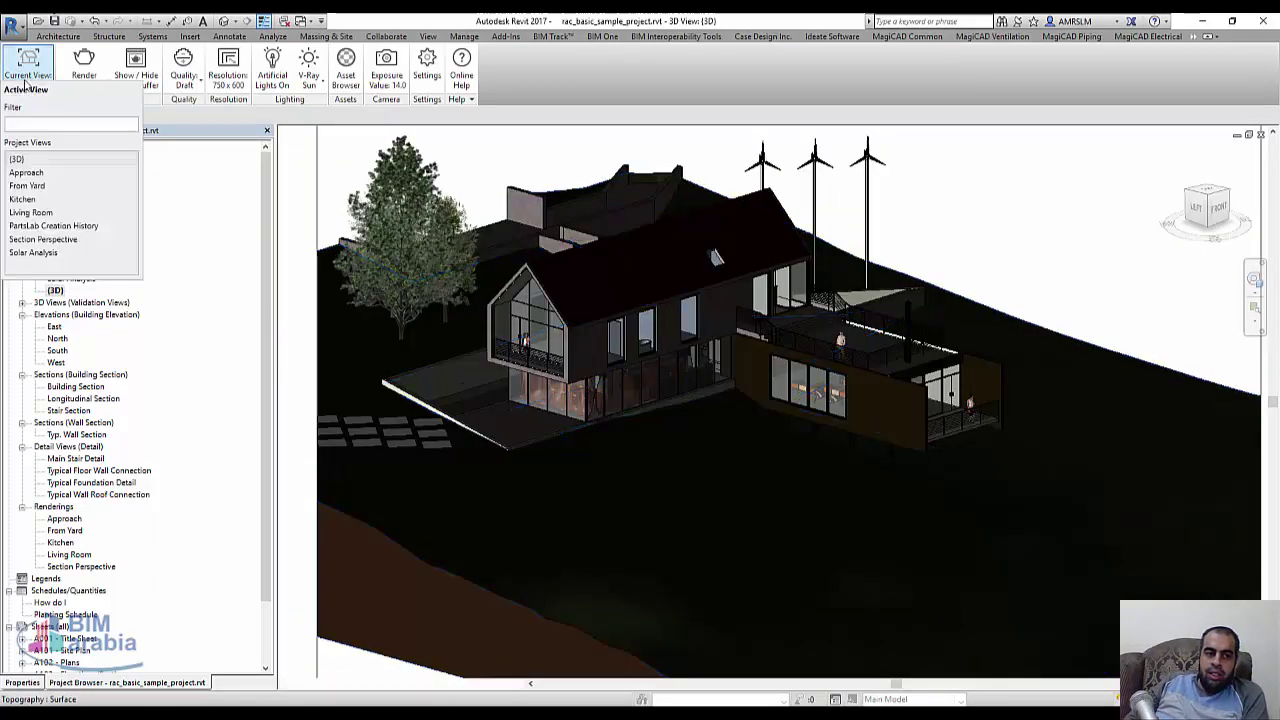
click(70, 212)
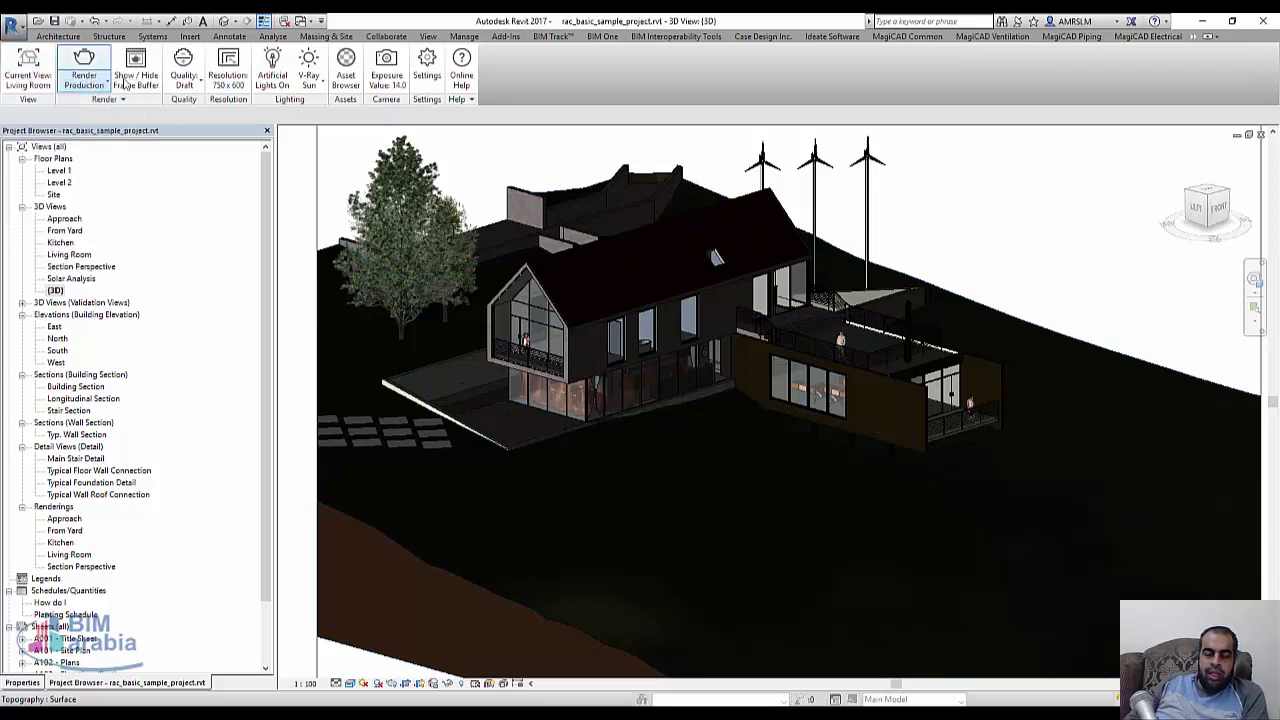
click(42, 85)
click(70, 210)
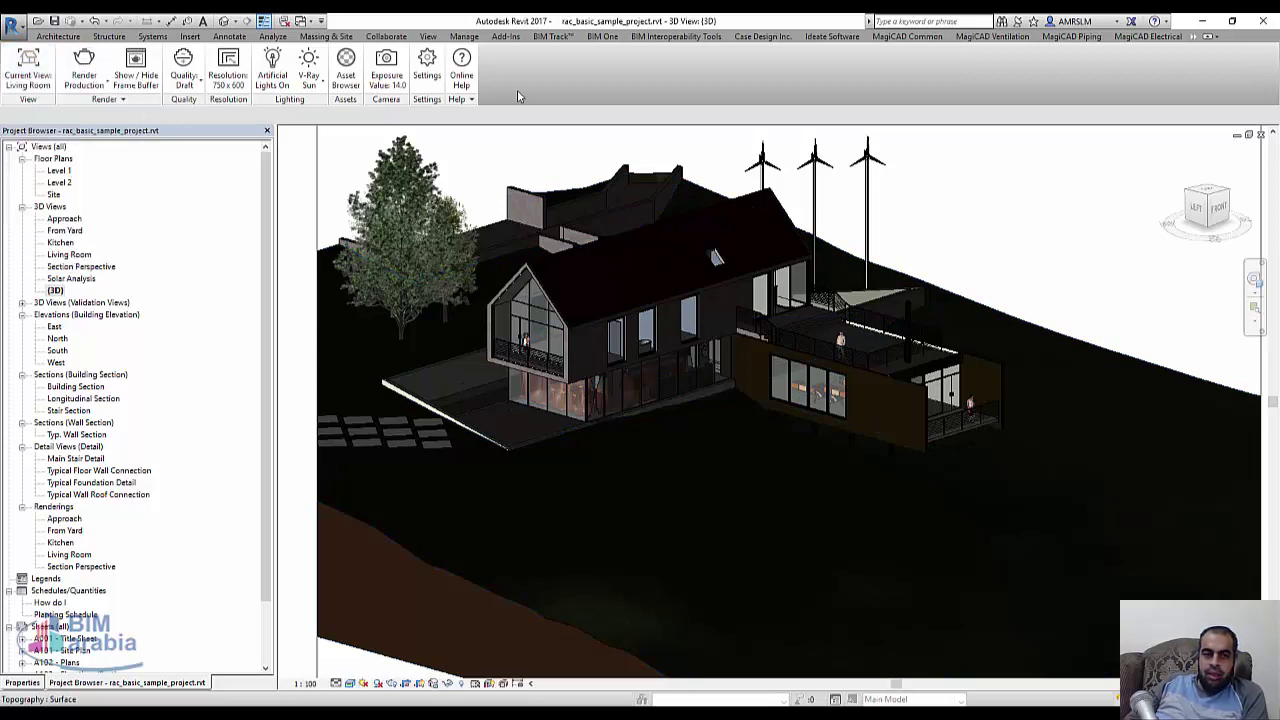
click(84, 78)
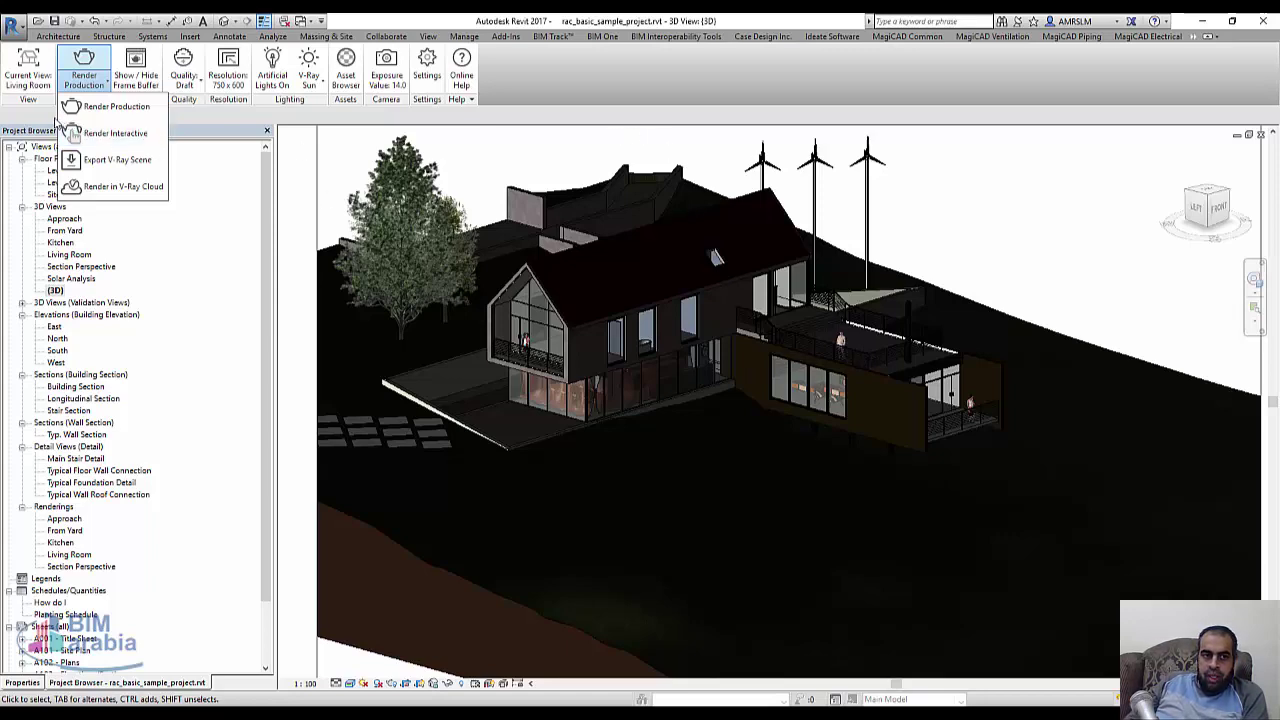
Run a production render of Living Room, toggle the history panel, and hide the colour corrections
click(105, 108)
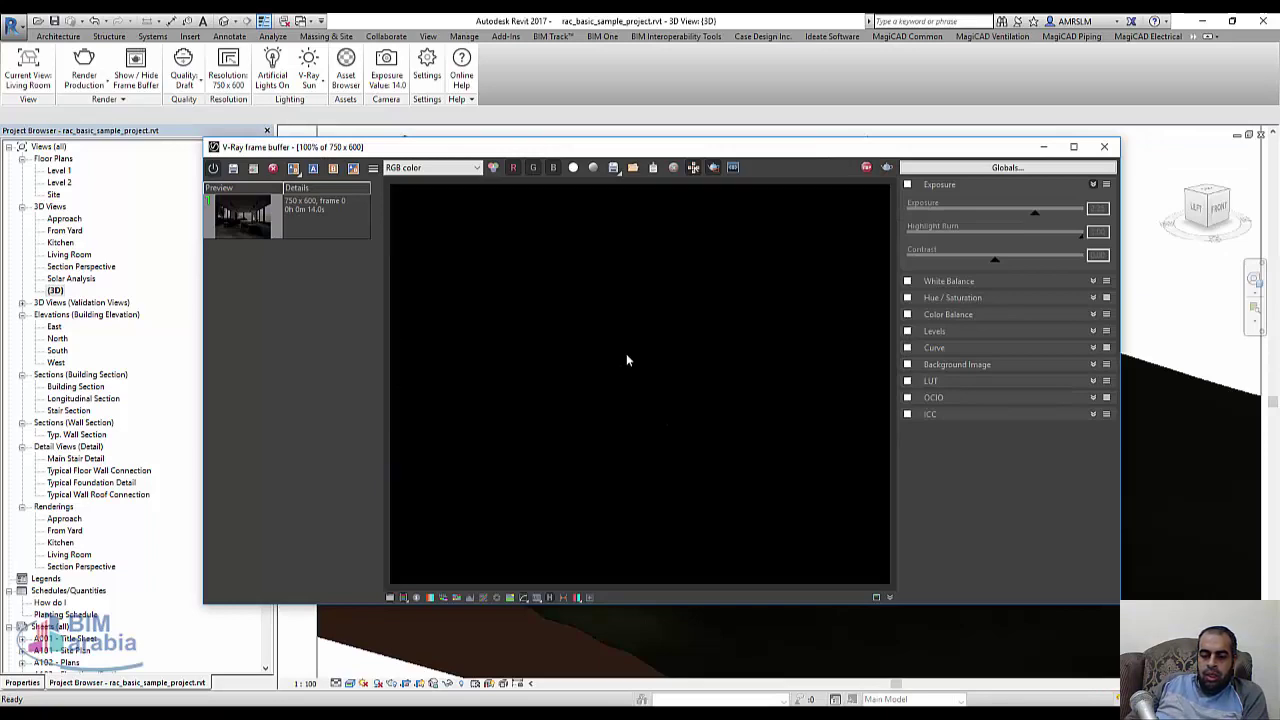
click(550, 598)
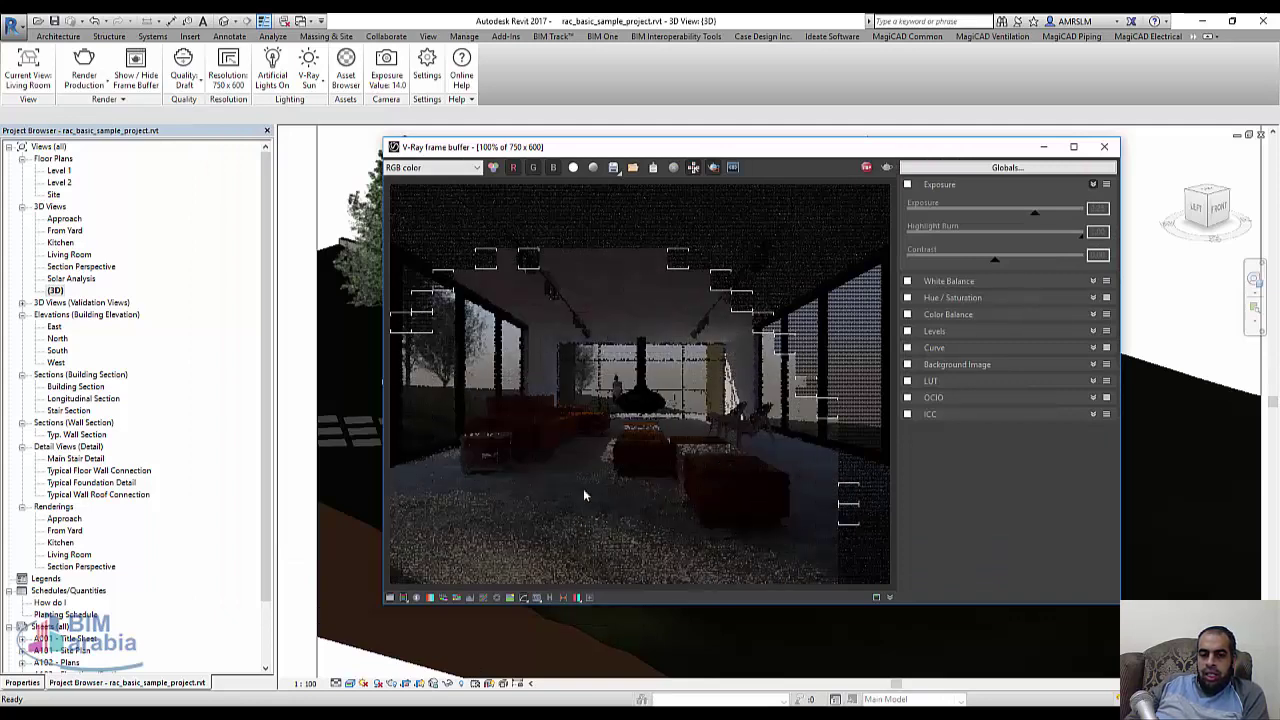
click(550, 598)
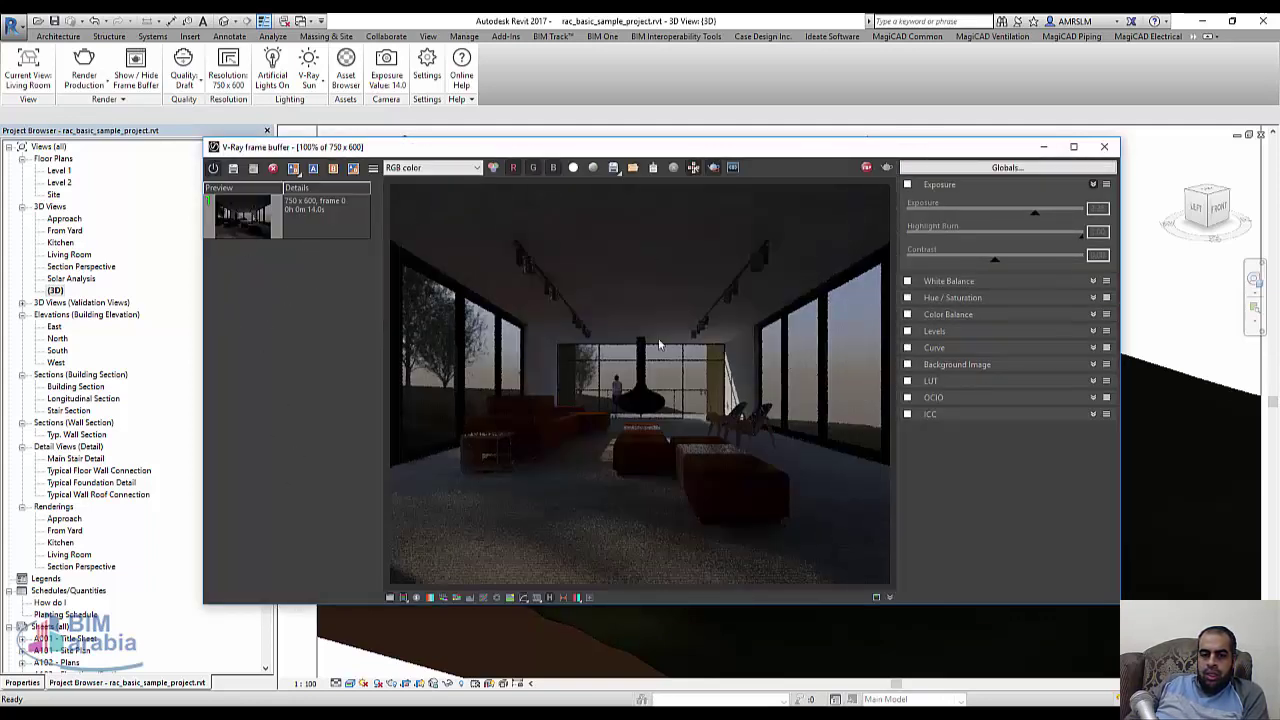
click(390, 598)
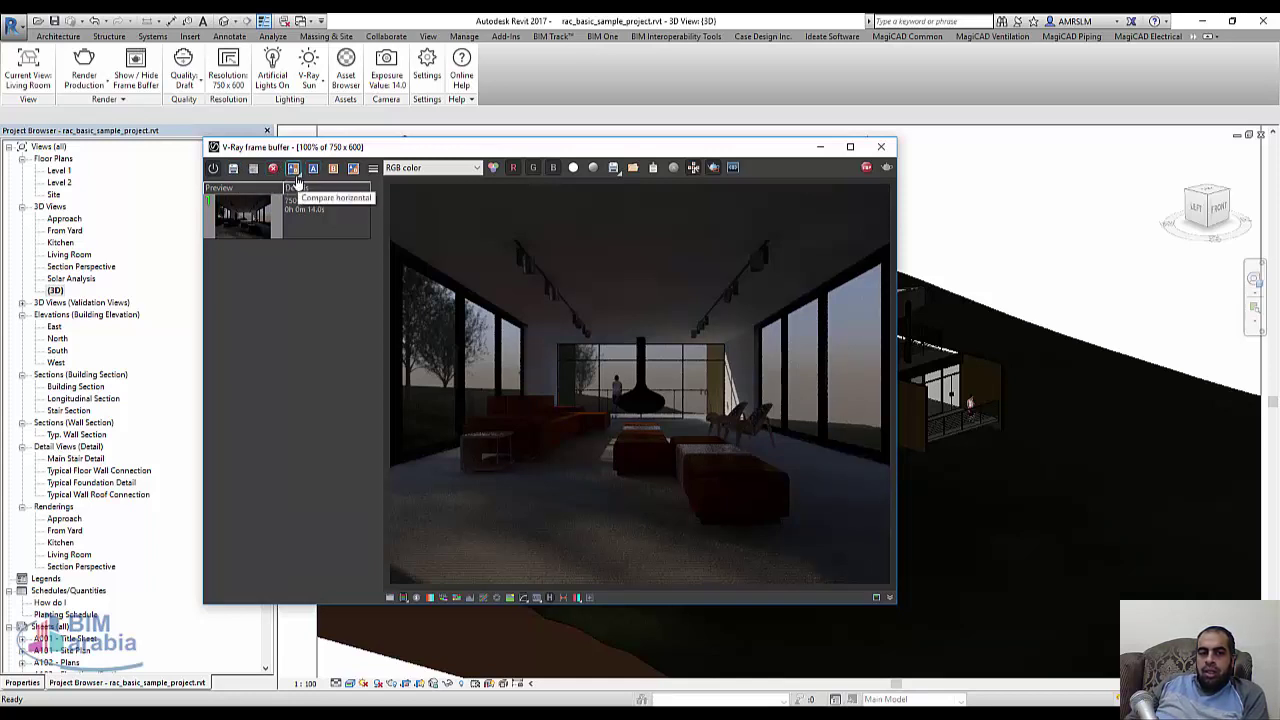
Enable horizontal comparison with the stored render as image A, keeping the RGB channel
click(294, 169)
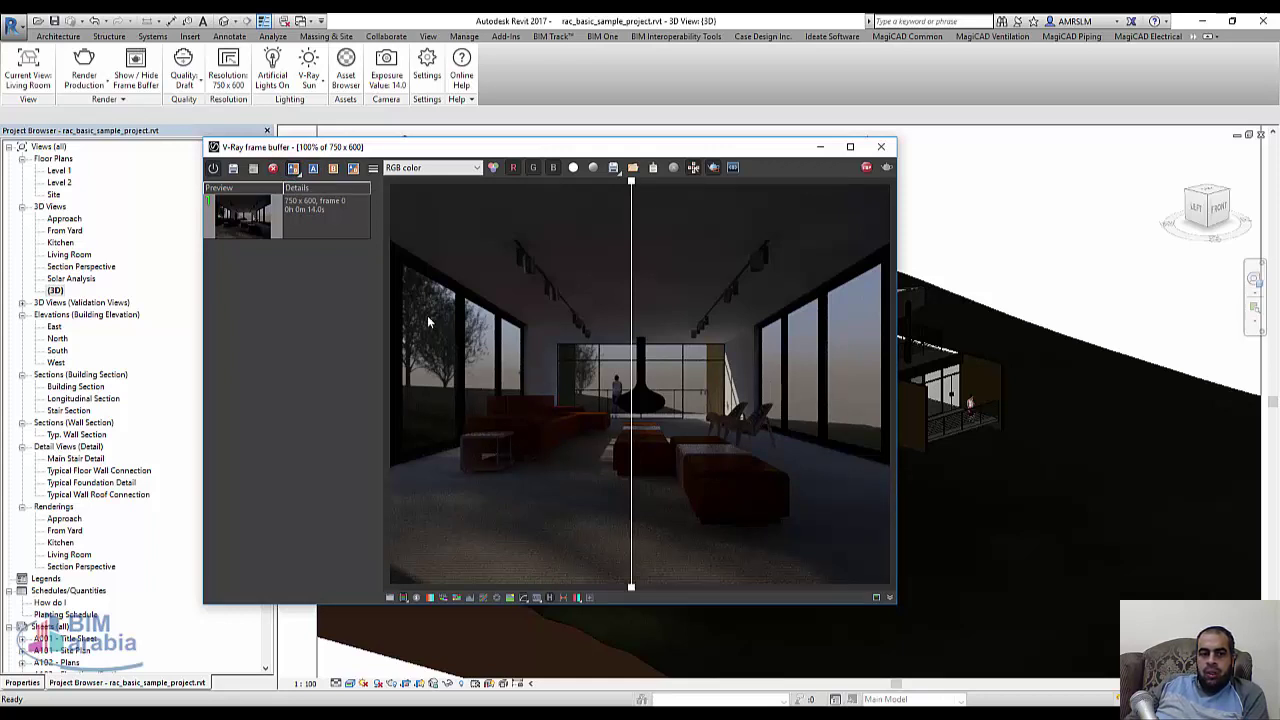
click(325, 212)
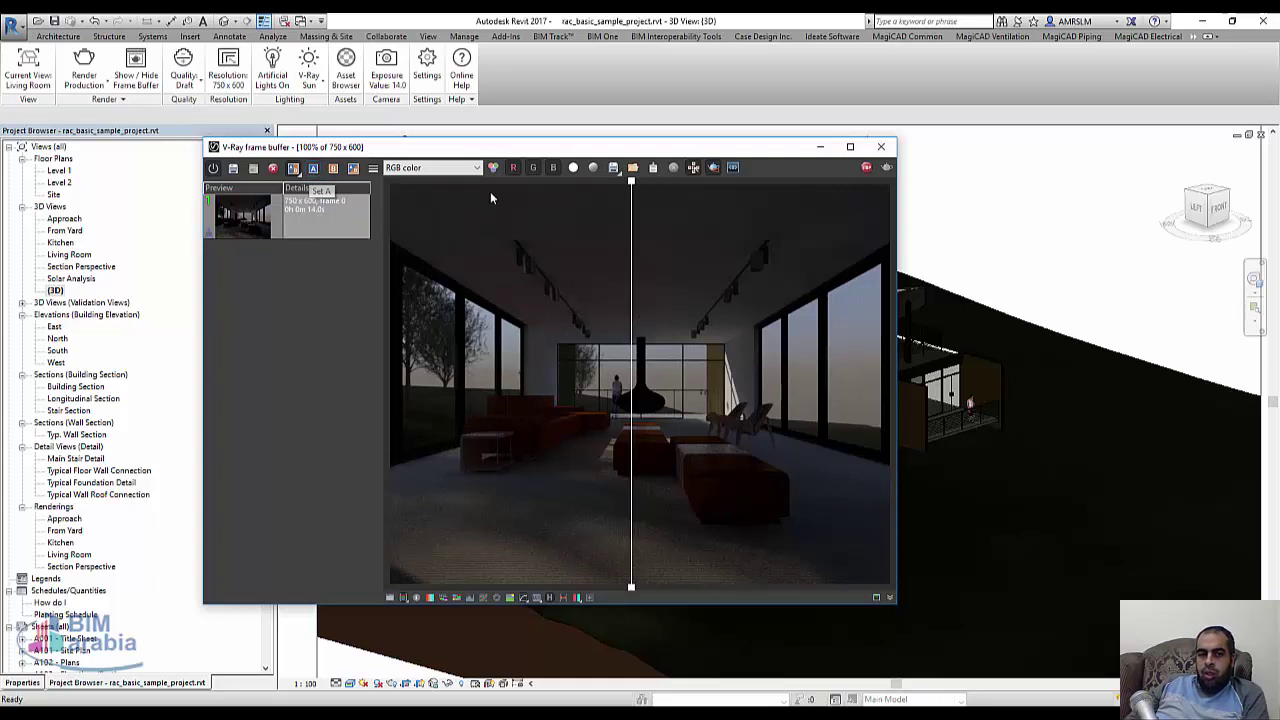
click(474, 168)
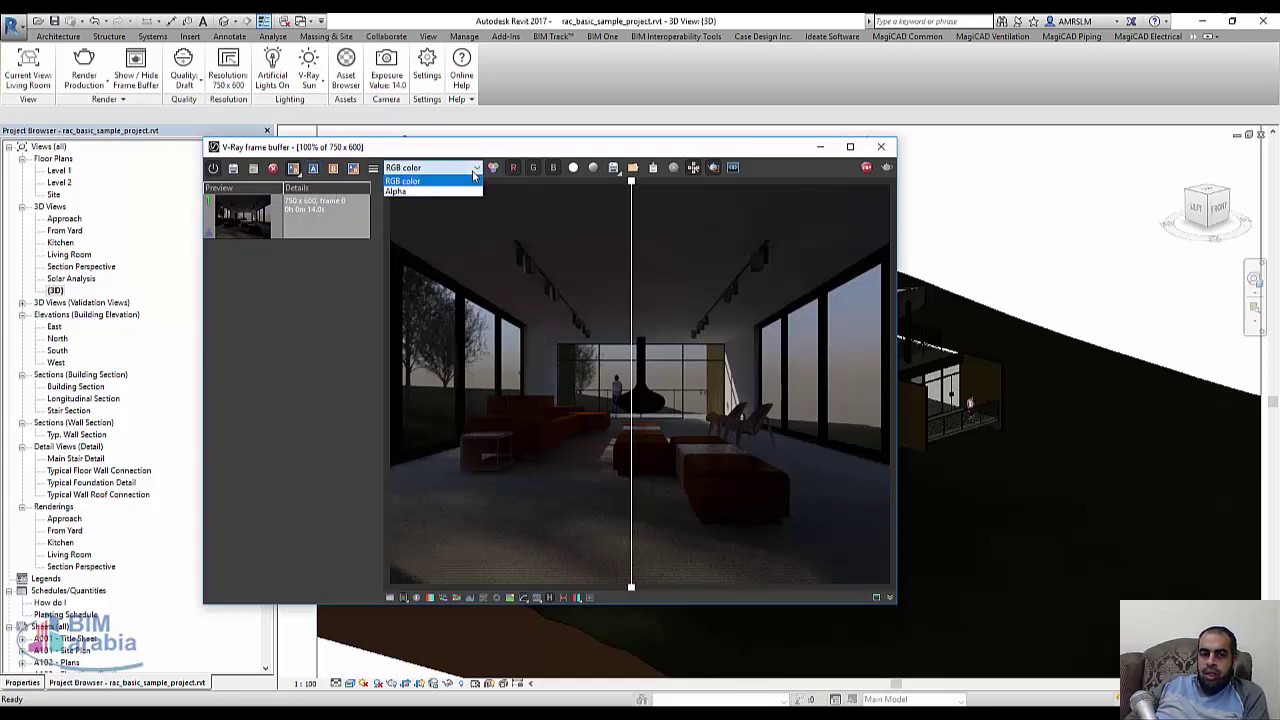
click(474, 170)
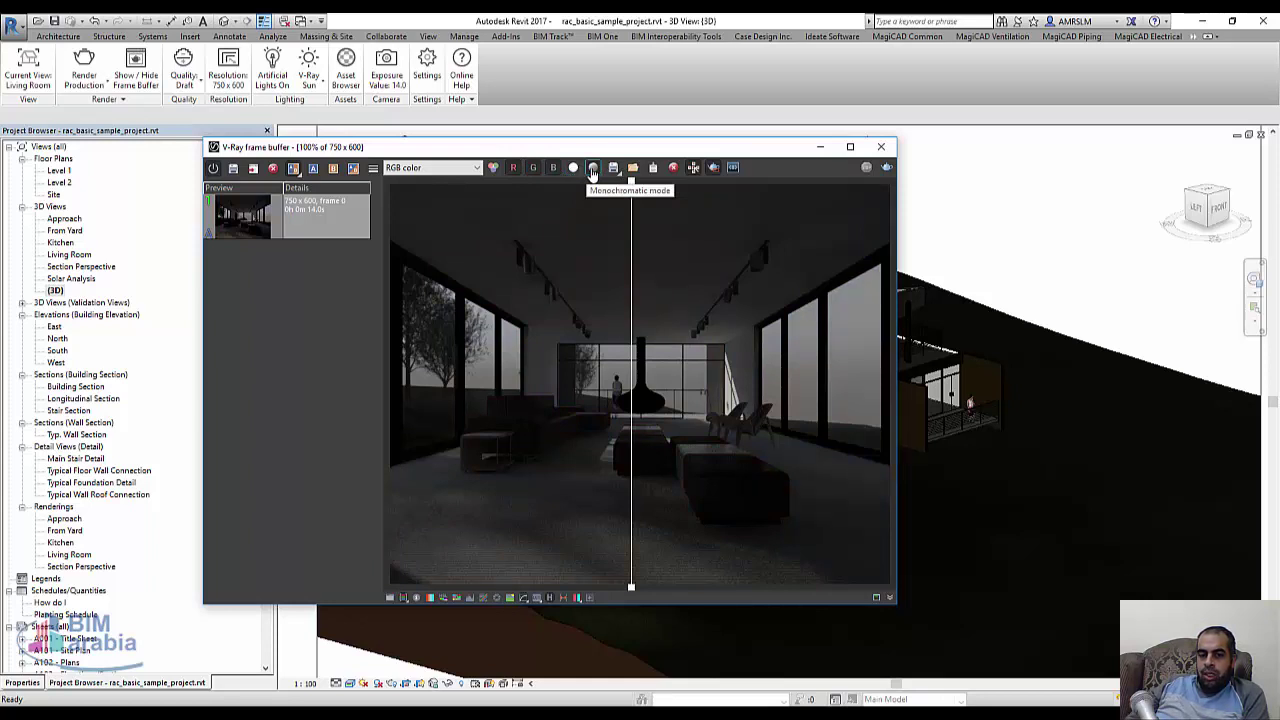
Return the display to full colour and cancel saving the channel image
click(592, 170)
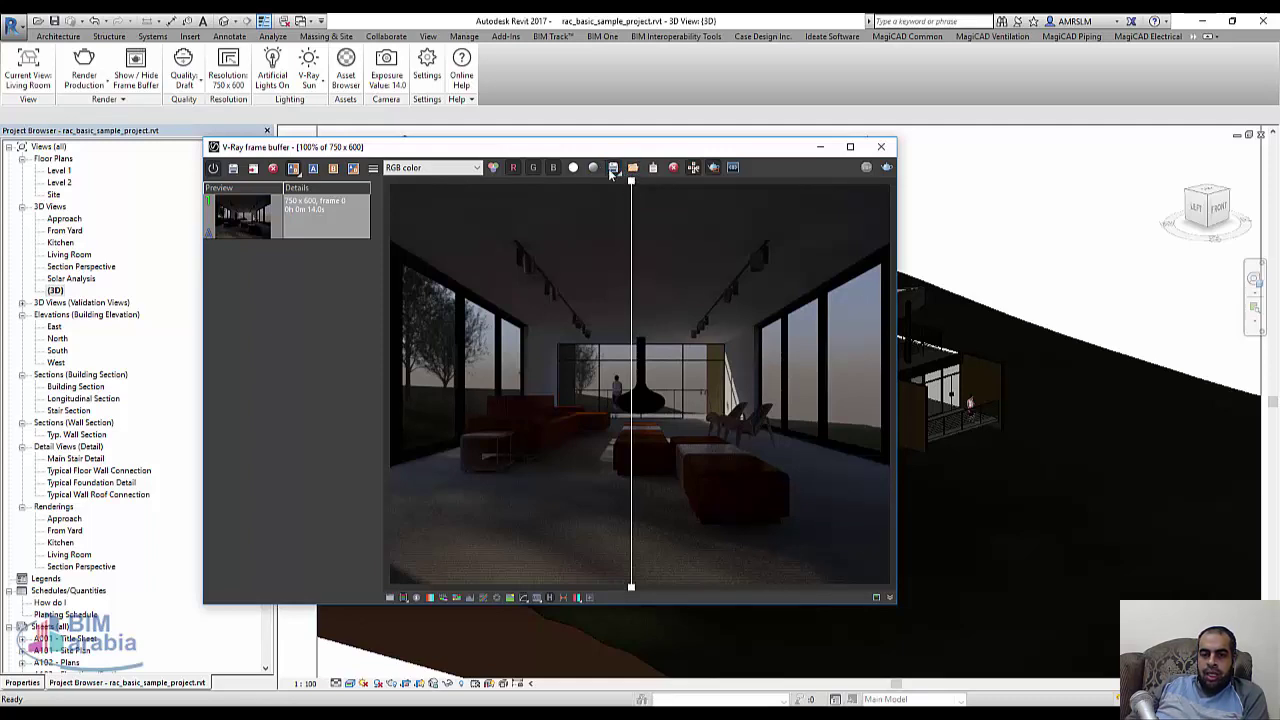
click(613, 168)
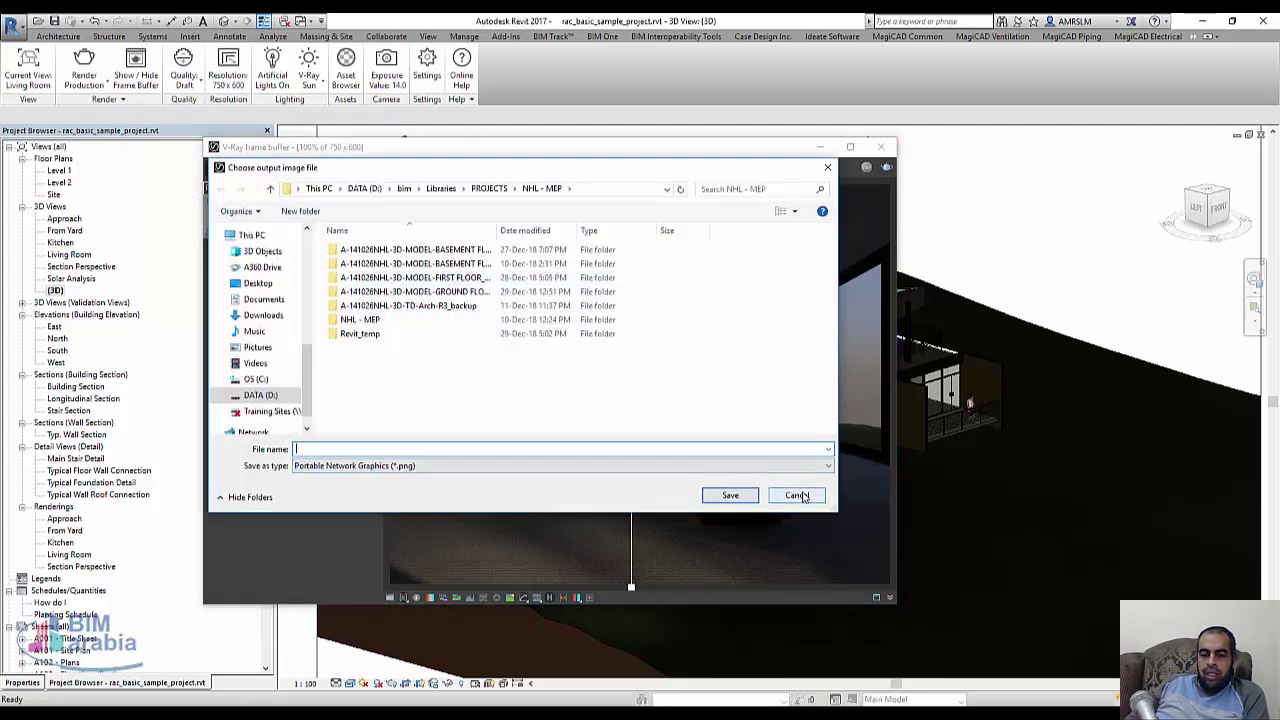
click(785, 497)
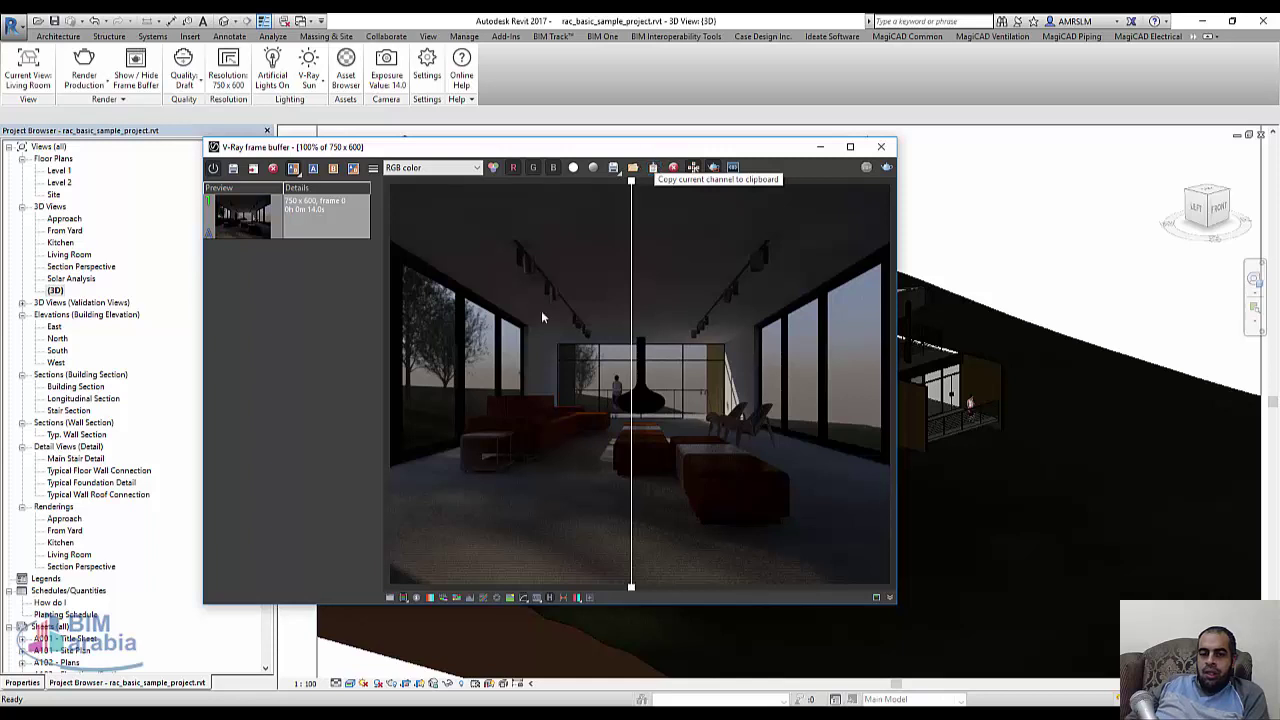
Show the colour corrections and enable the Exposure layer, adjusting its exposure level
click(391, 598)
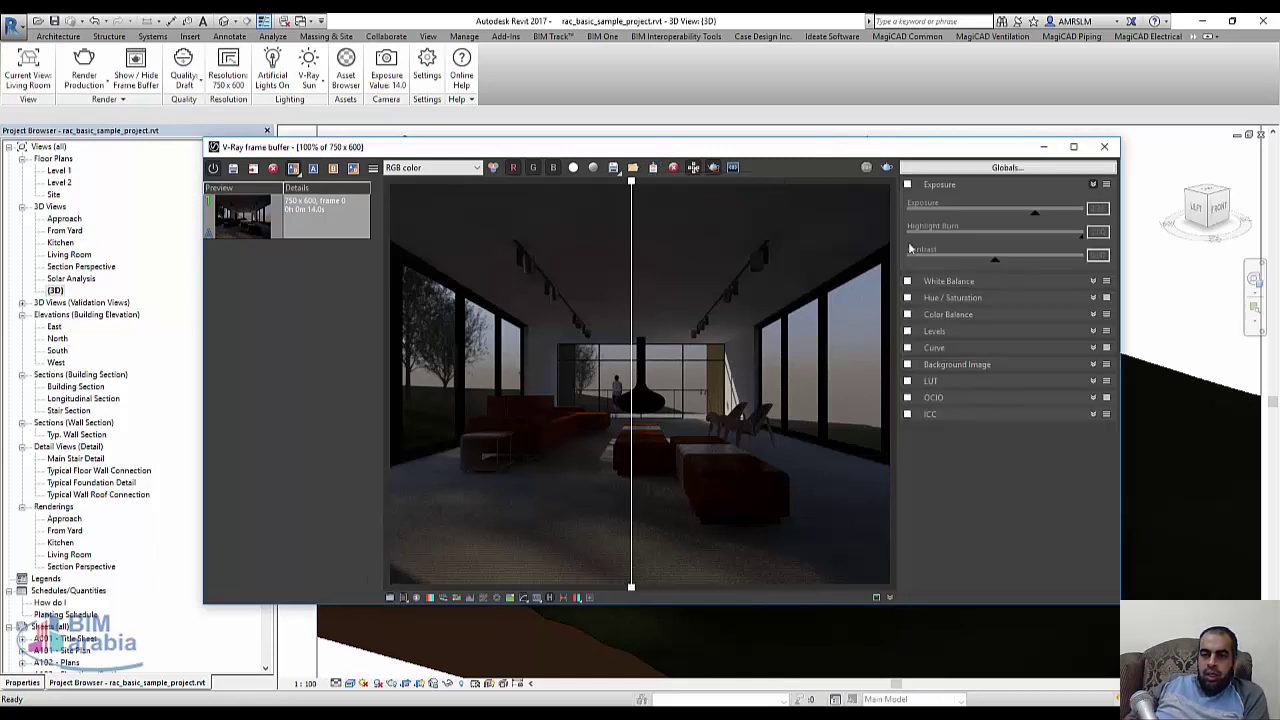
click(937, 186)
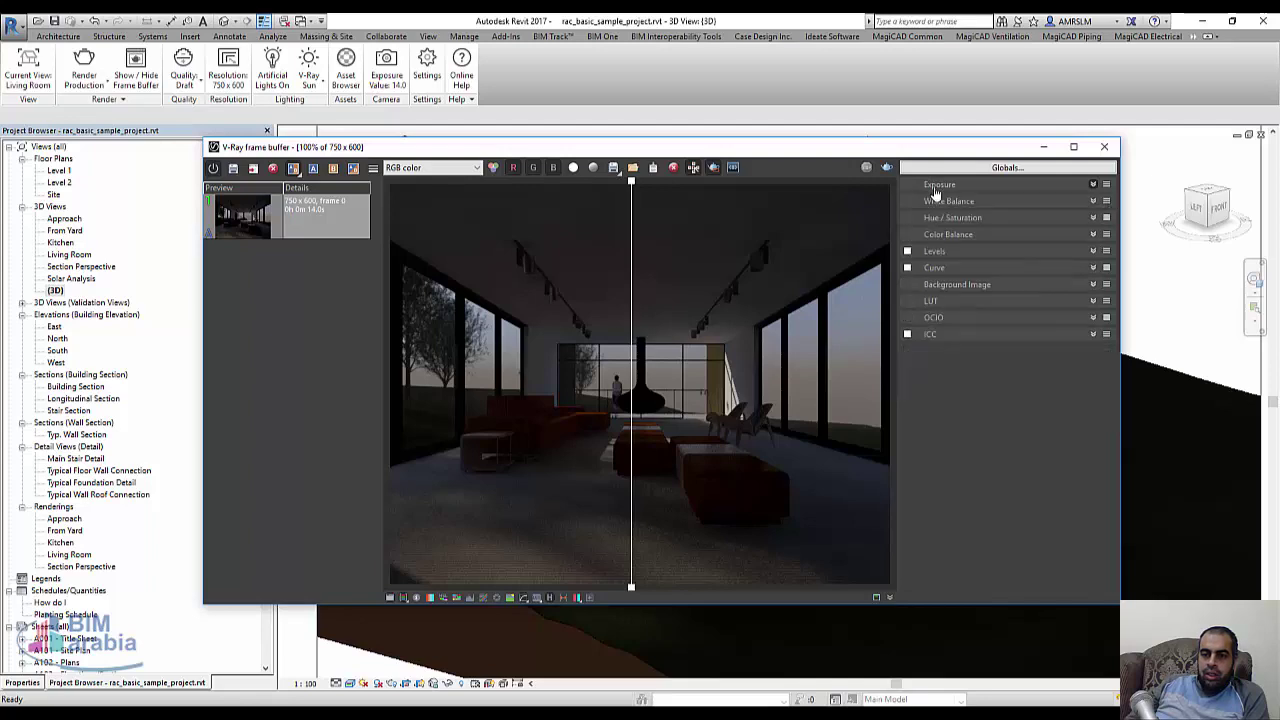
click(921, 186)
click(908, 185)
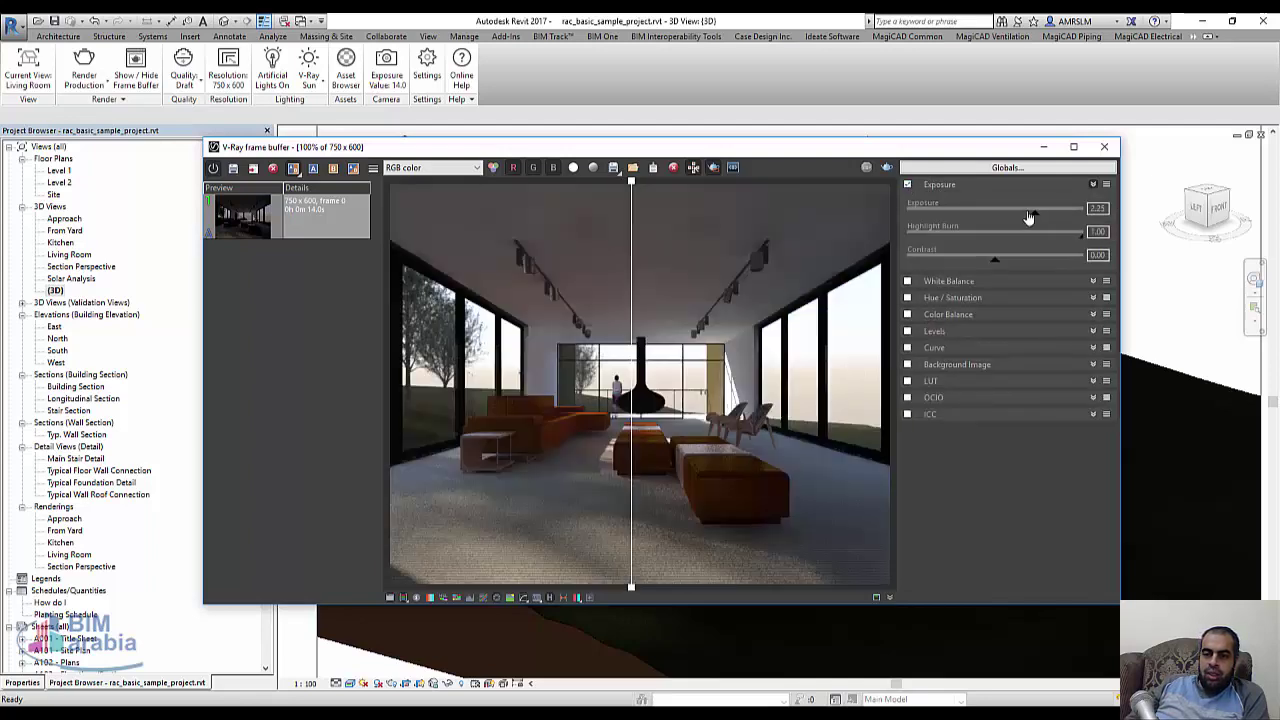
mouse_move(1034, 212)
mouse_down()
mouse_move(940, 219)
mouse_move(1063, 213)
mouse_move(1052, 214)
mouse_move(1062, 241)
mouse_move(1028, 238)
mouse_move(1045, 265)
mouse_move(945, 262)
mouse_move(1042, 262)
mouse_up()
Enable White Balance, turn Exposure off, and raise the temperature to about 8705
click(965, 283)
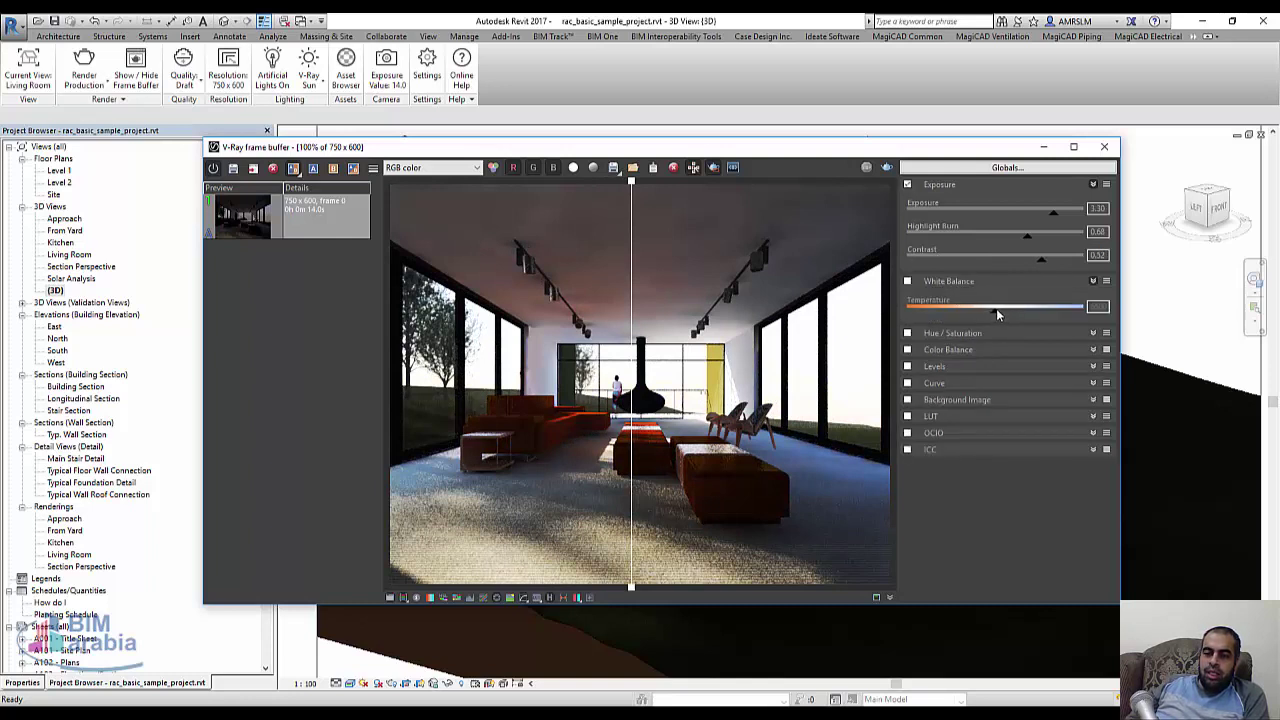
click(907, 281)
mouse_move(995, 317)
mouse_down()
mouse_move(1045, 313)
mouse_move(952, 308)
mouse_up()
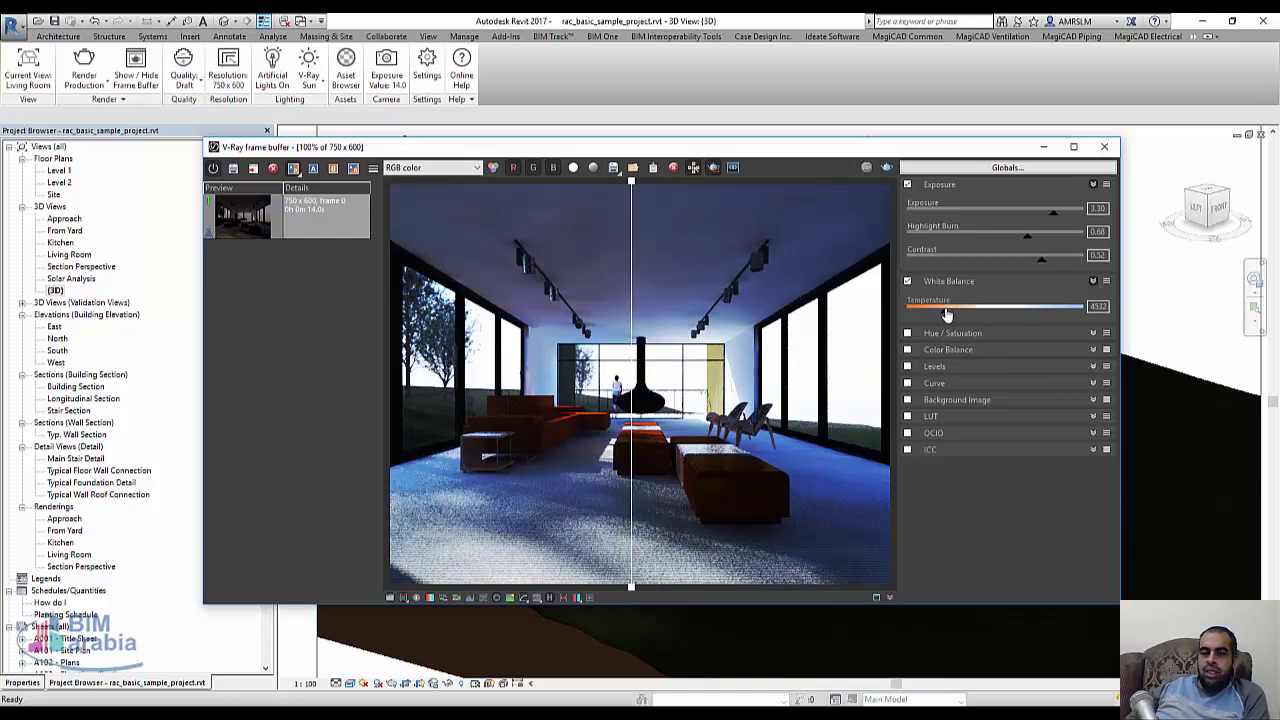
click(907, 184)
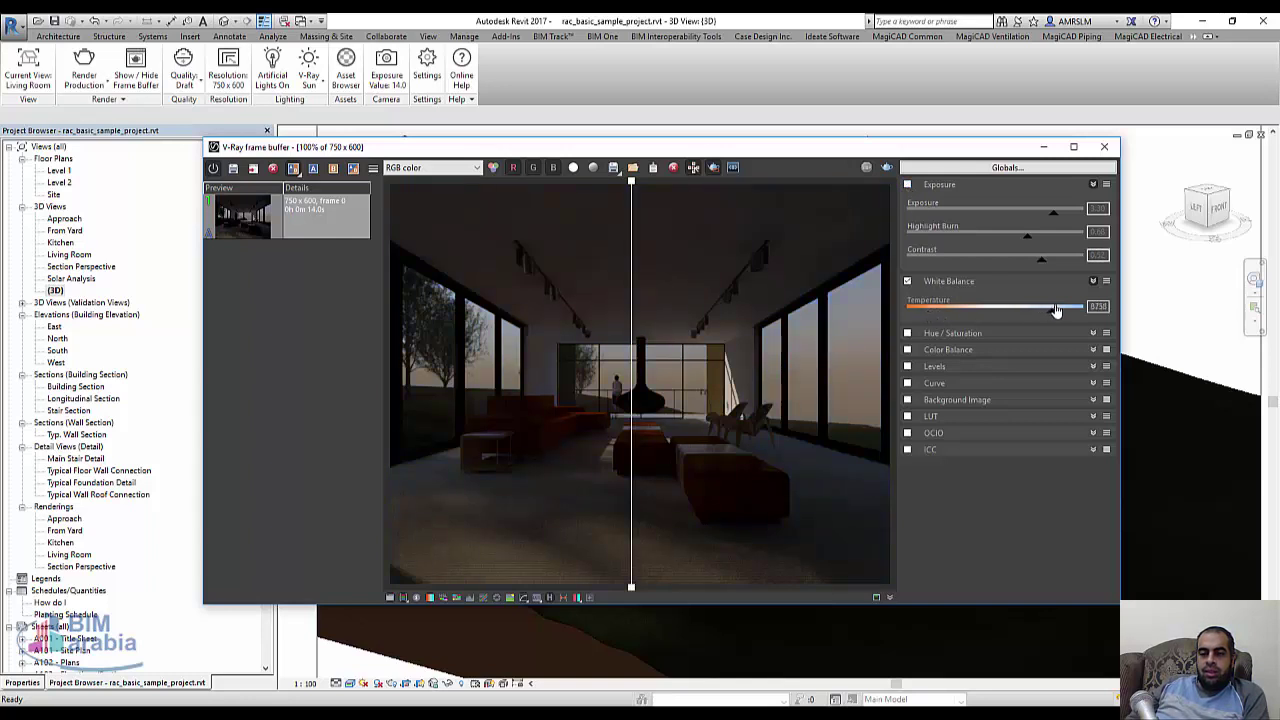
click(921, 303)
drag(921, 303, 1052, 306)
Turn off White Balance and enable Hue/Saturation, shifting hue to about 65.85 and raising saturation
click(909, 283)
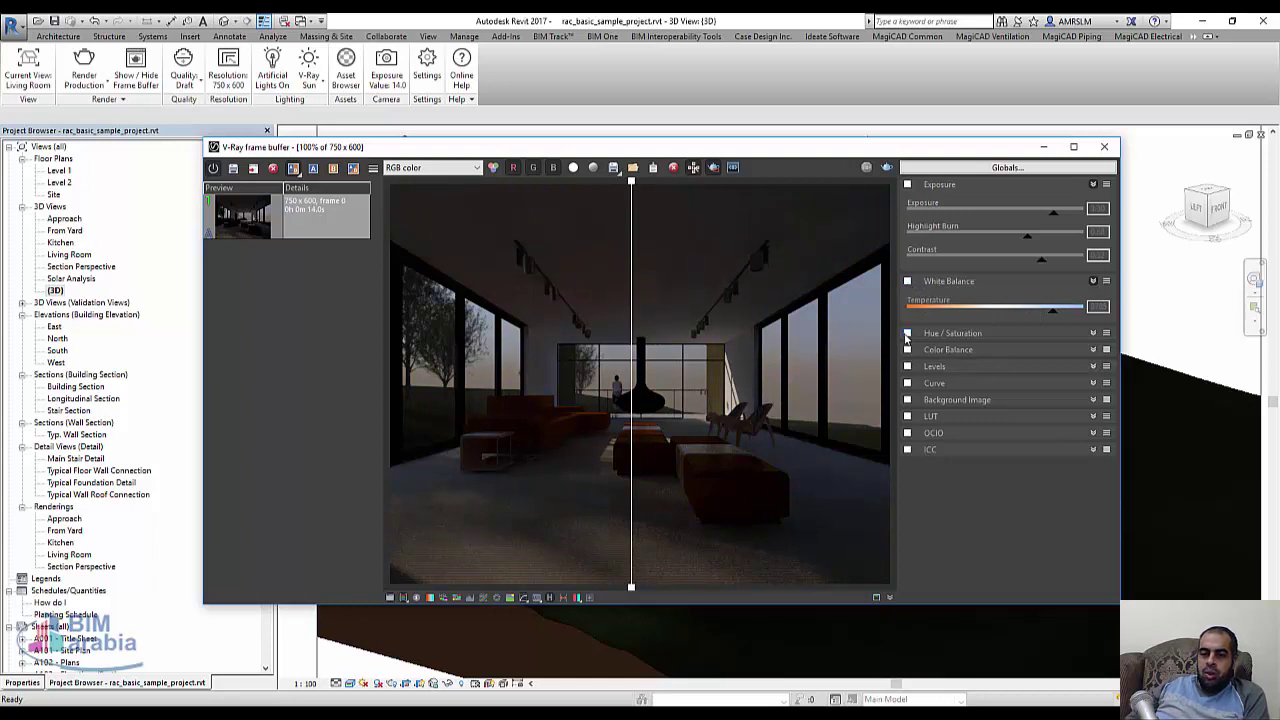
click(993, 335)
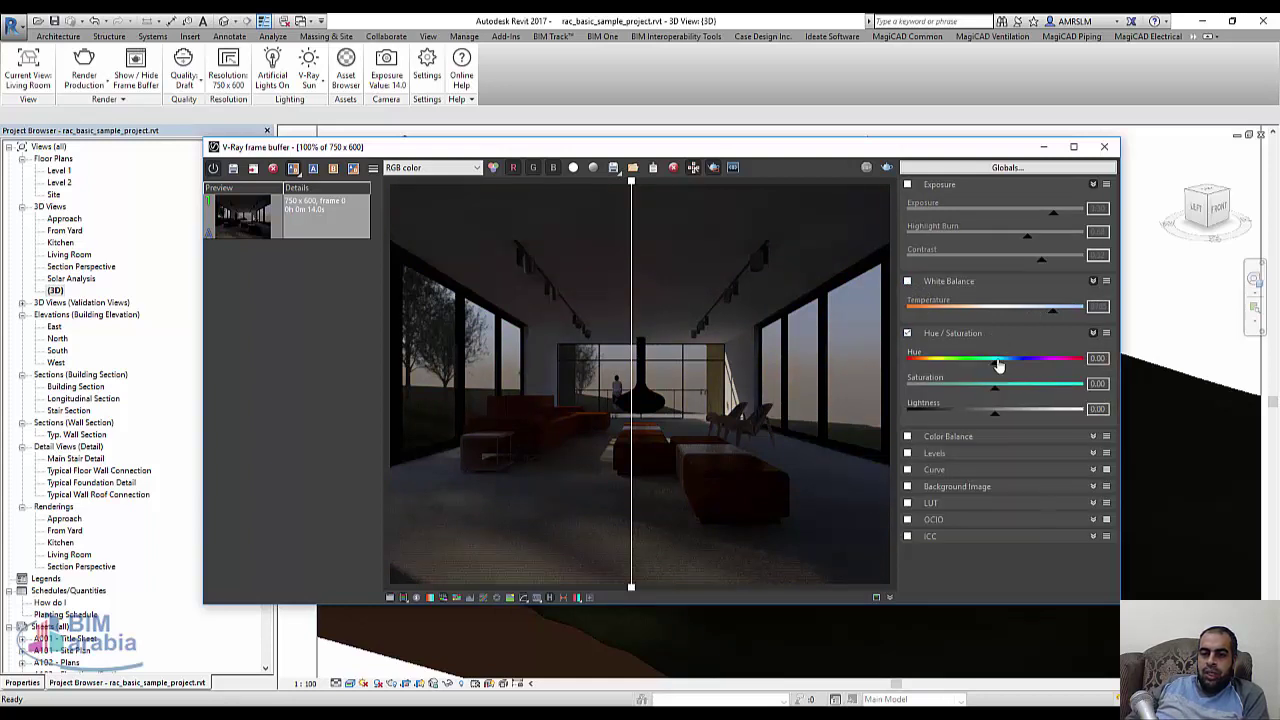
mouse_move(996, 360)
mouse_down()
mouse_move(1030, 363)
mouse_move(955, 366)
mouse_move(1061, 364)
mouse_up()
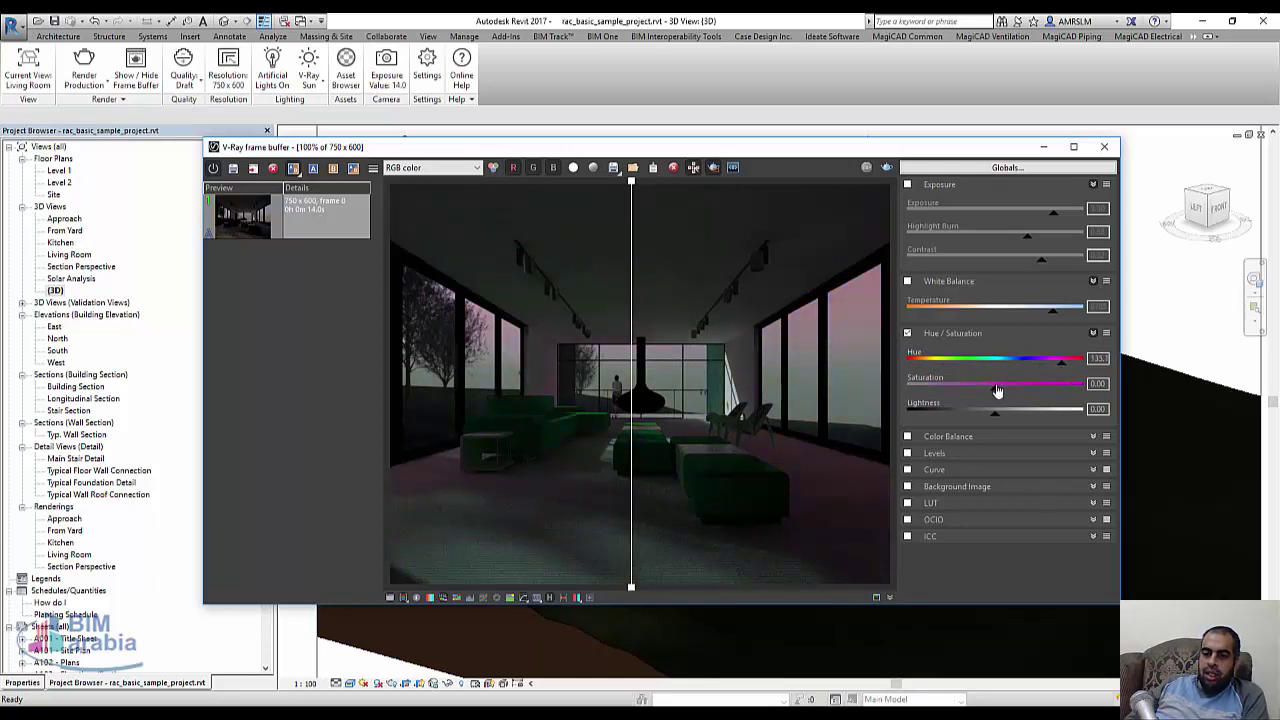
drag(996, 388, 1069, 387)
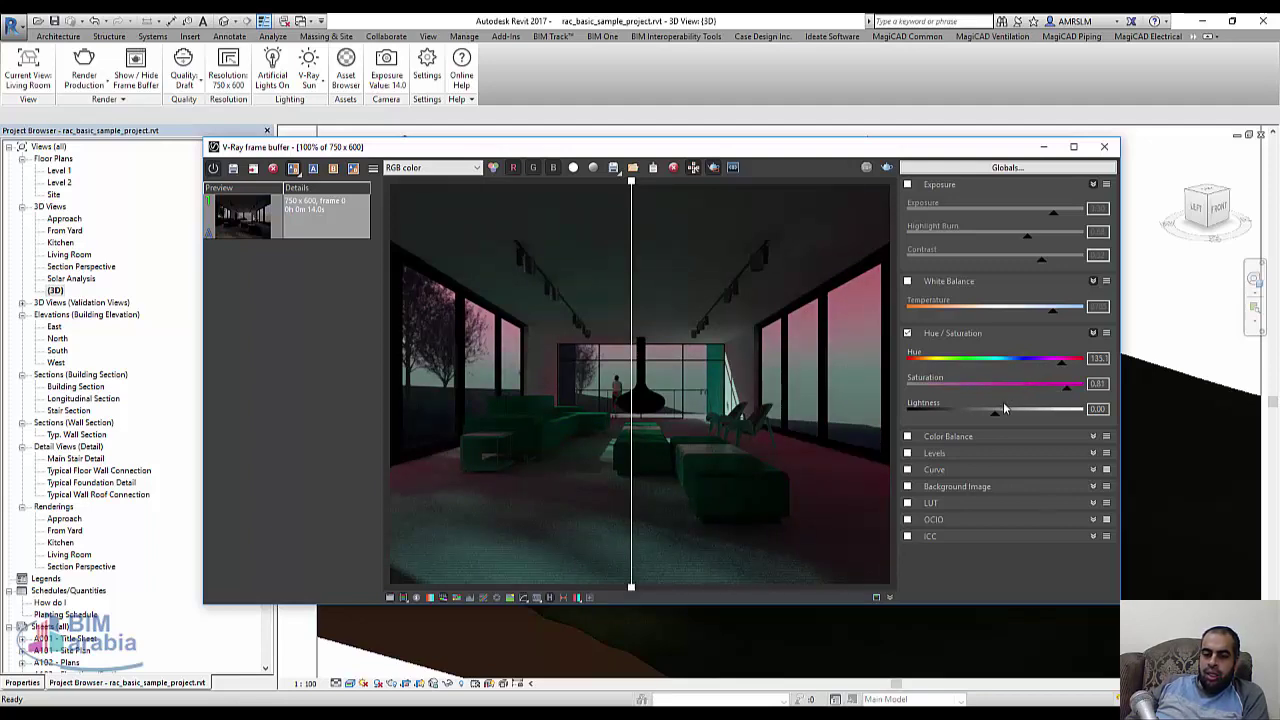
Adjust the lightness, nudge the hue higher, then switch the Hue/Saturation layer off
mouse_move(998, 416)
mouse_down()
mouse_move(1030, 420)
mouse_move(976, 421)
mouse_move(1010, 421)
mouse_up()
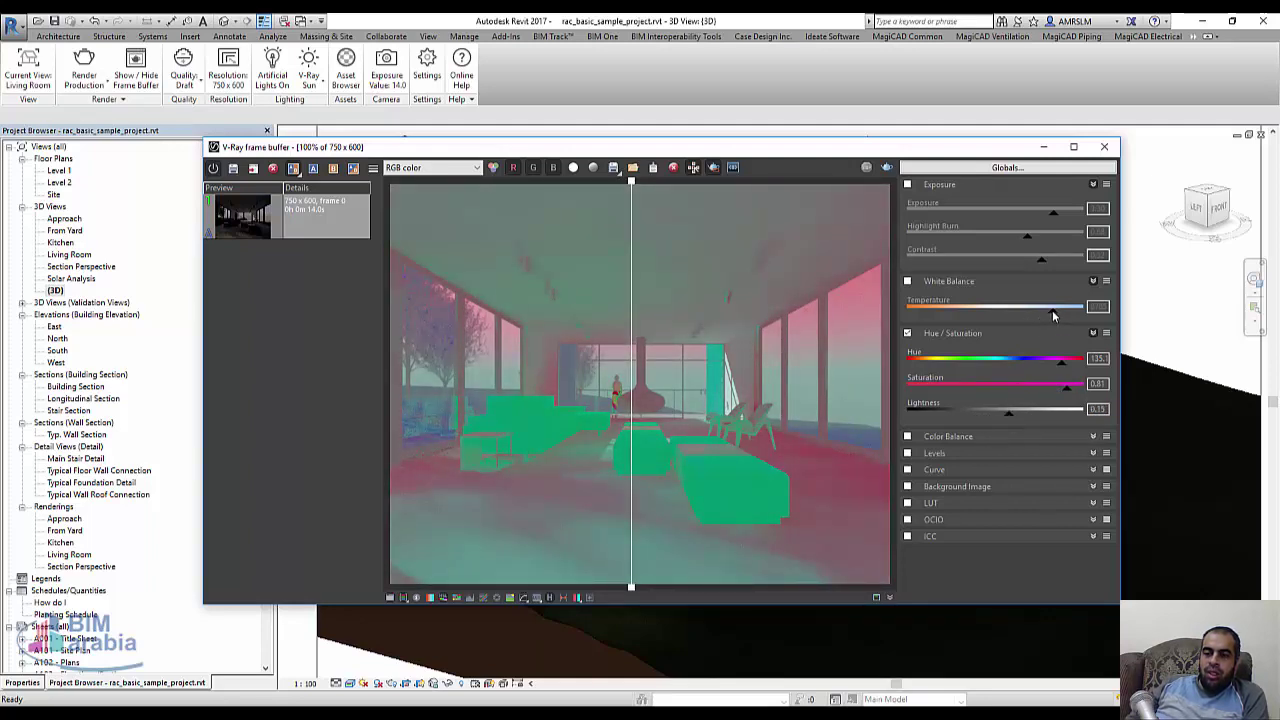
drag(1062, 365, 994, 392)
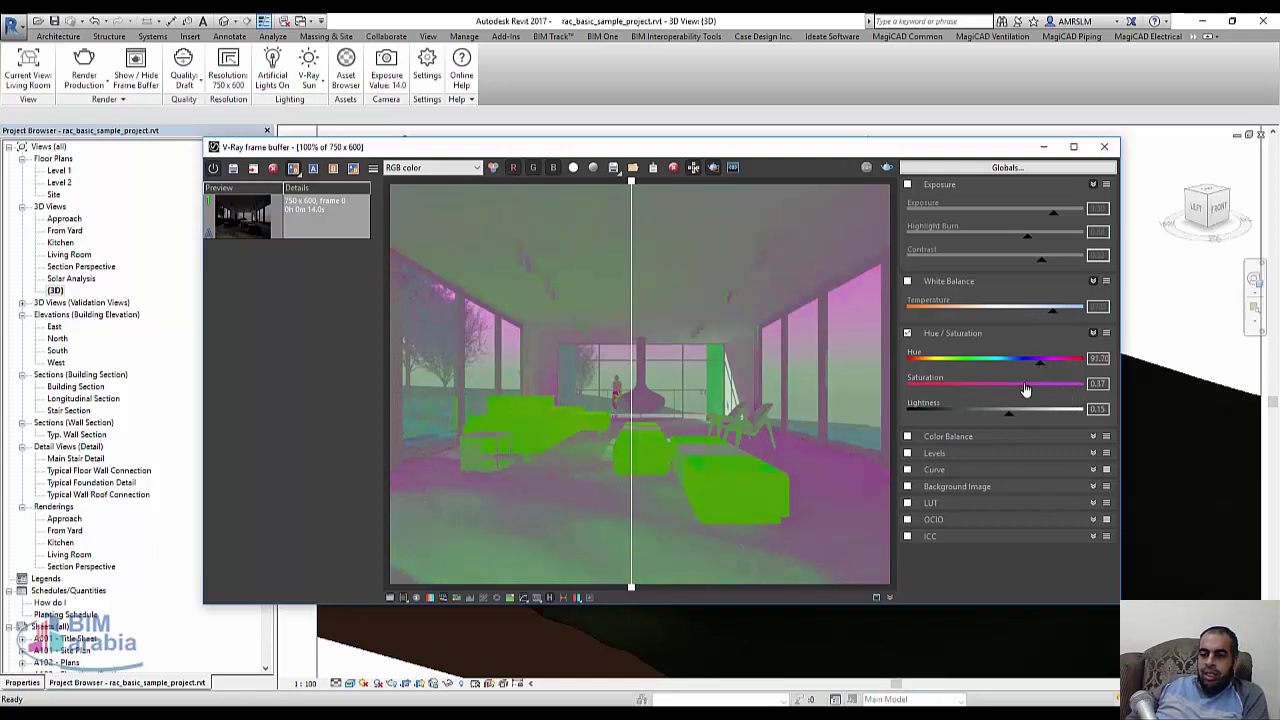
click(908, 335)
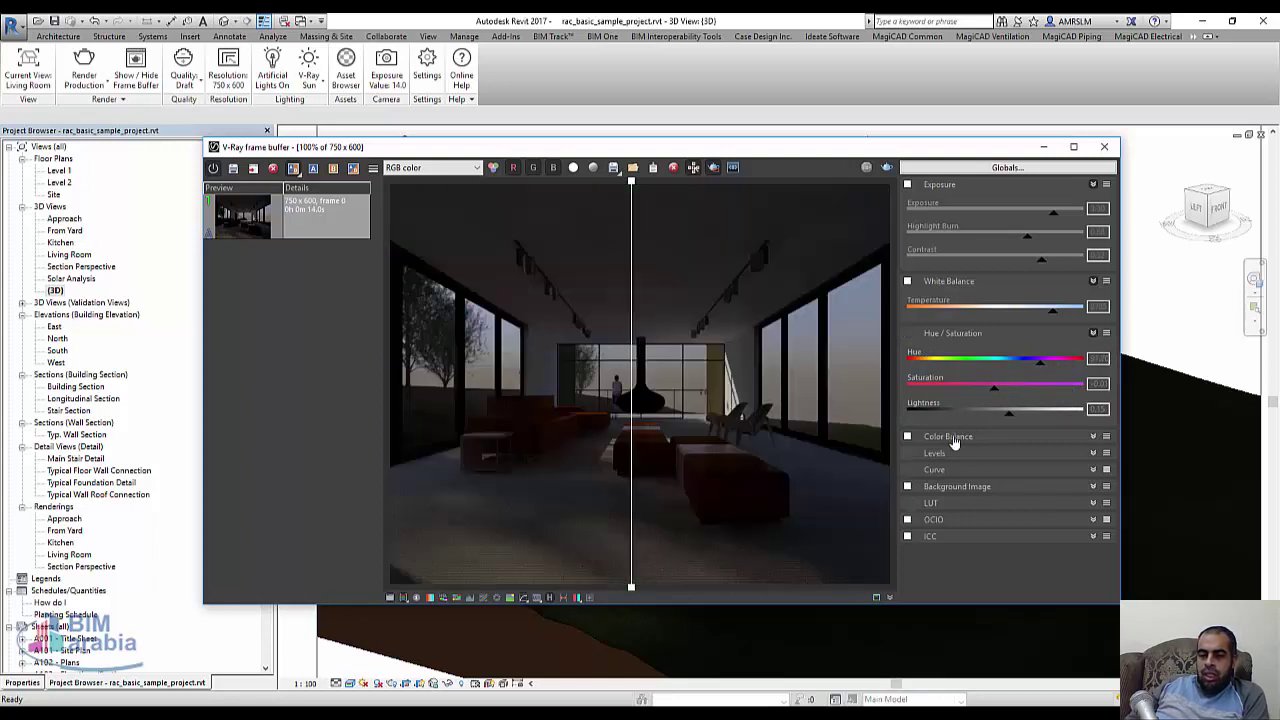
Enable Color Balance shifted toward cyan and green, then enable the Levels layer
click(907, 436)
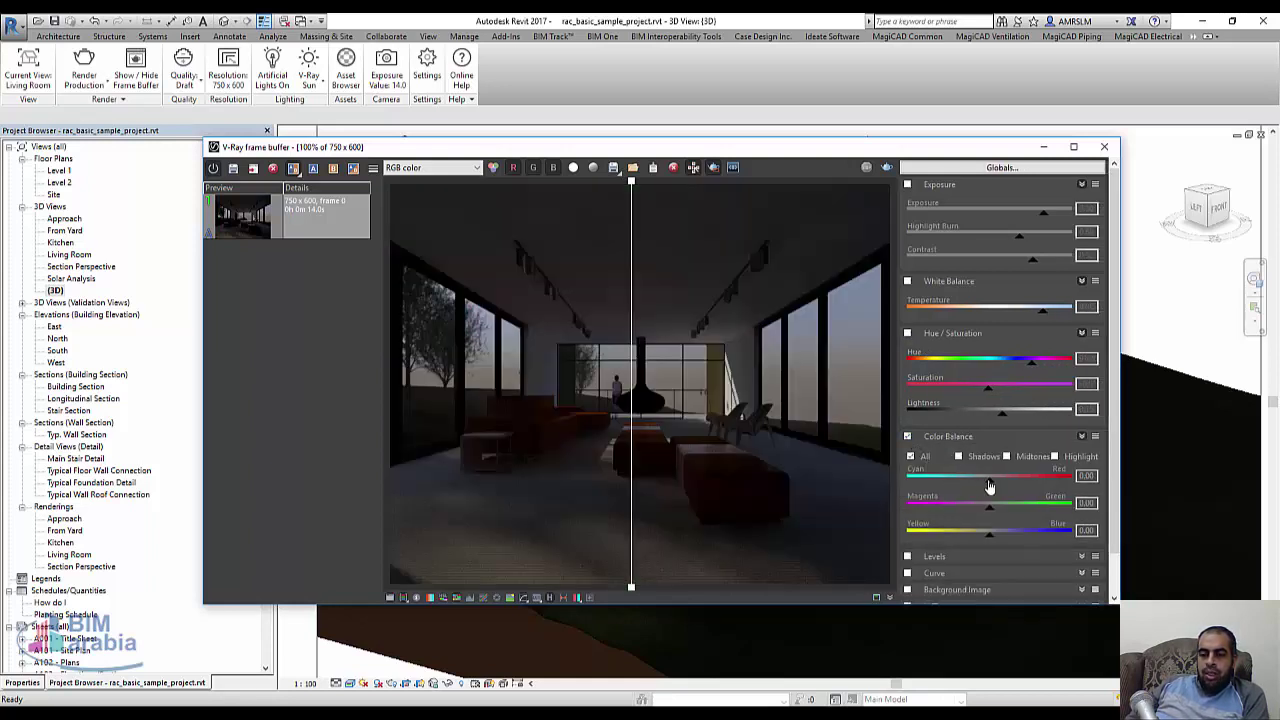
drag(990, 486, 938, 481)
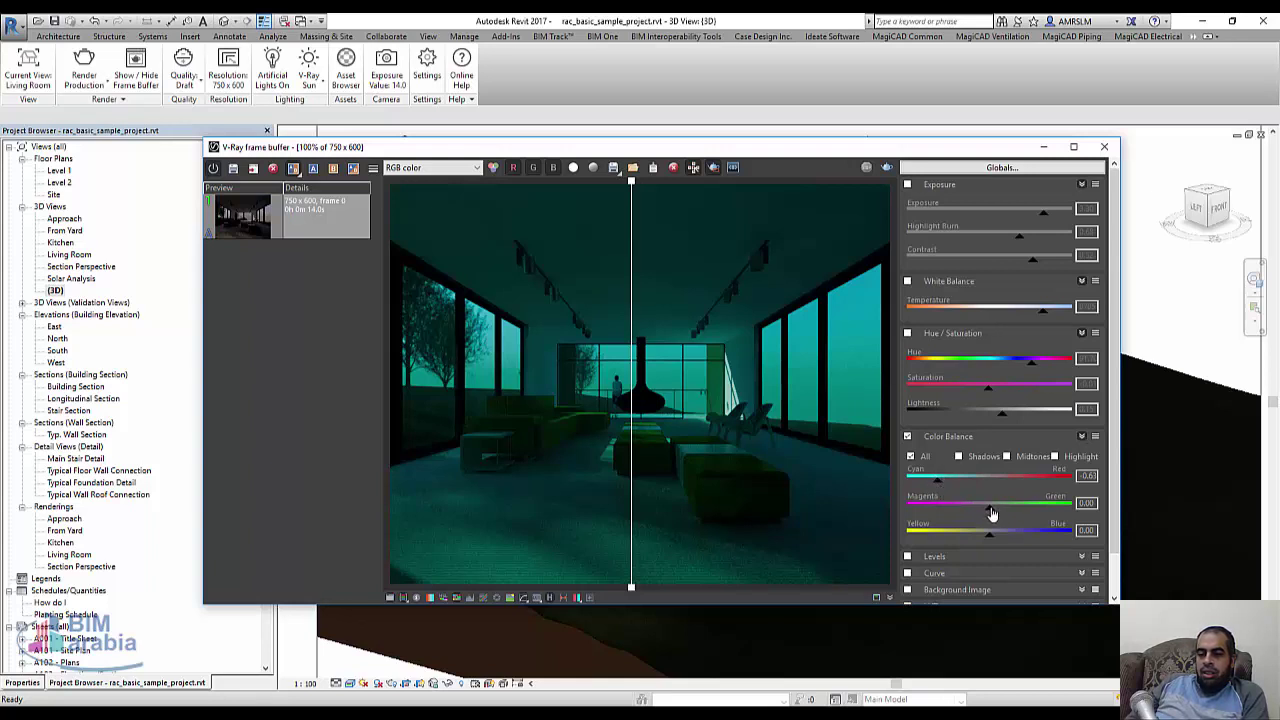
mouse_move(991, 513)
mouse_down()
mouse_move(1029, 510)
mouse_move(957, 541)
mouse_up()
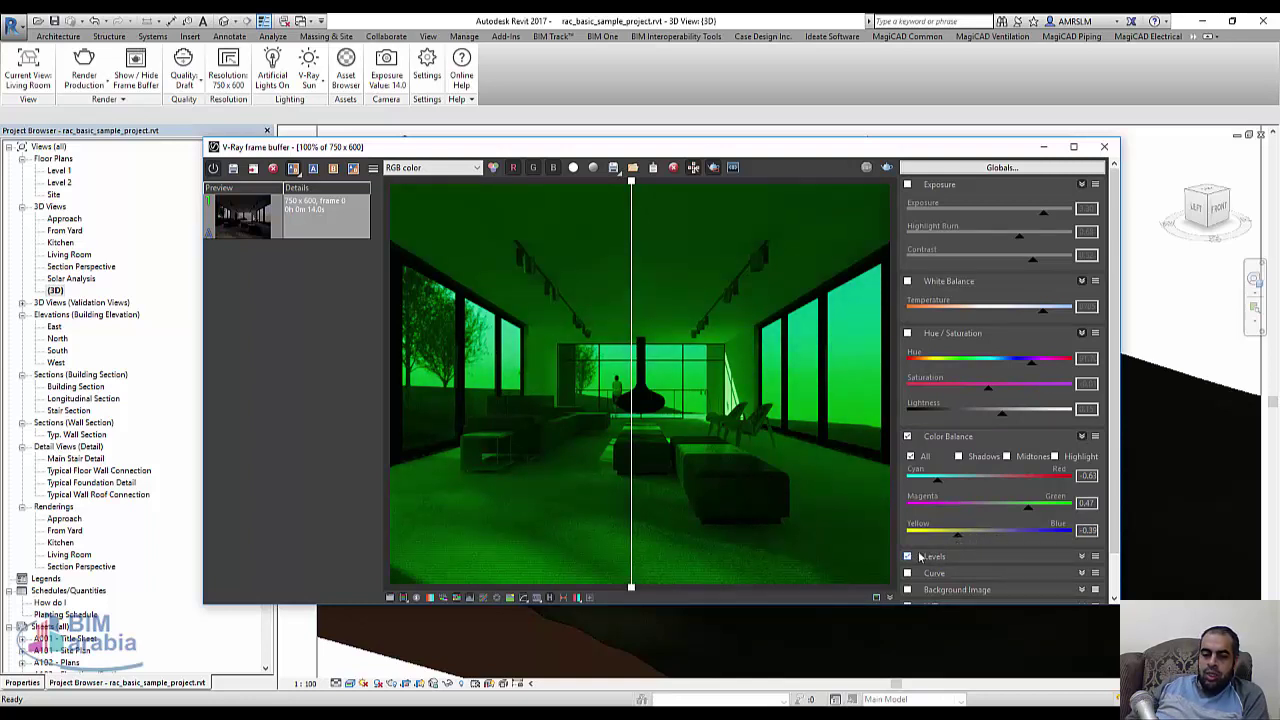
click(950, 560)
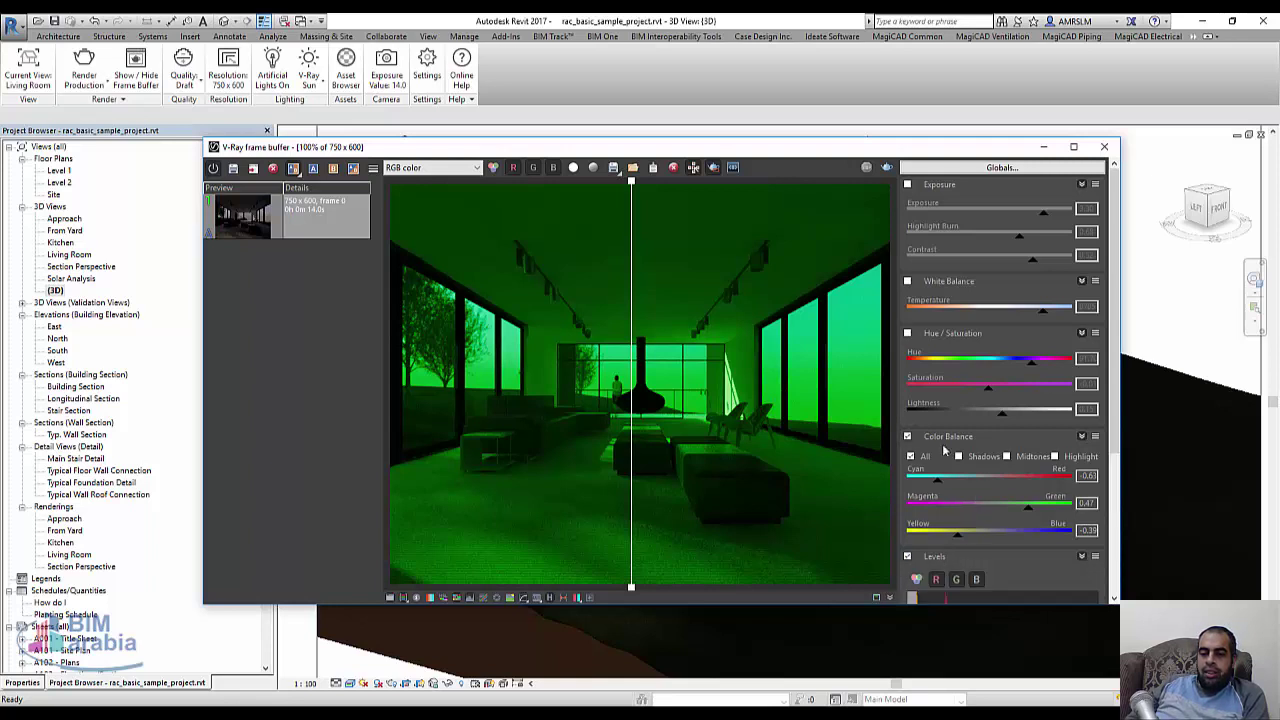
Disable Color Balance and raise the Levels green-channel black point to 0.05
click(907, 437)
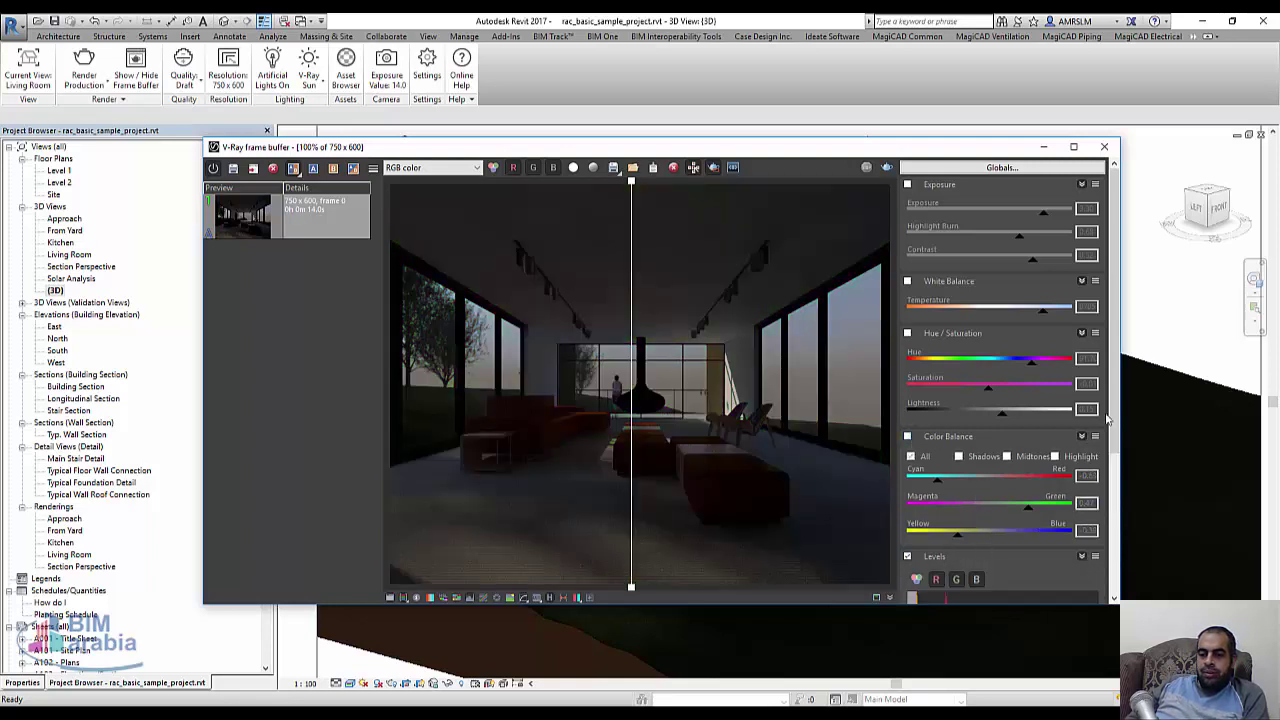
scroll(985, 530, down, 5)
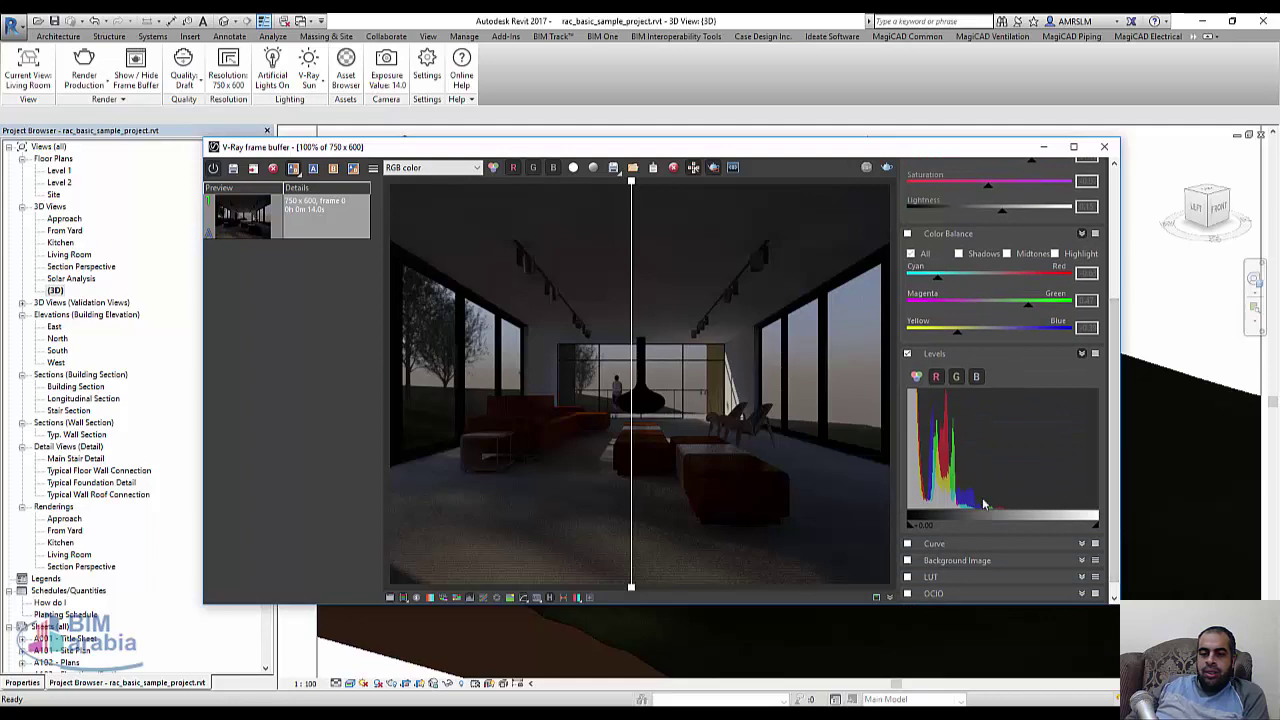
click(957, 378)
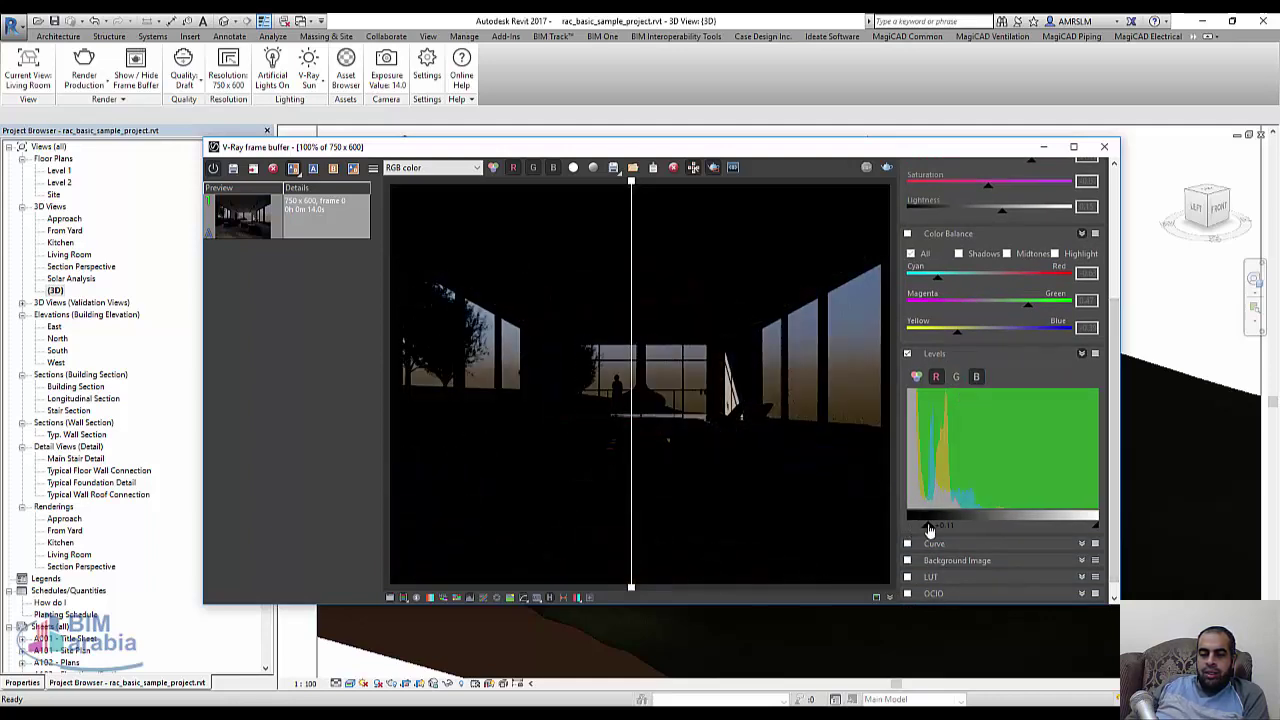
drag(906, 535, 1094, 533)
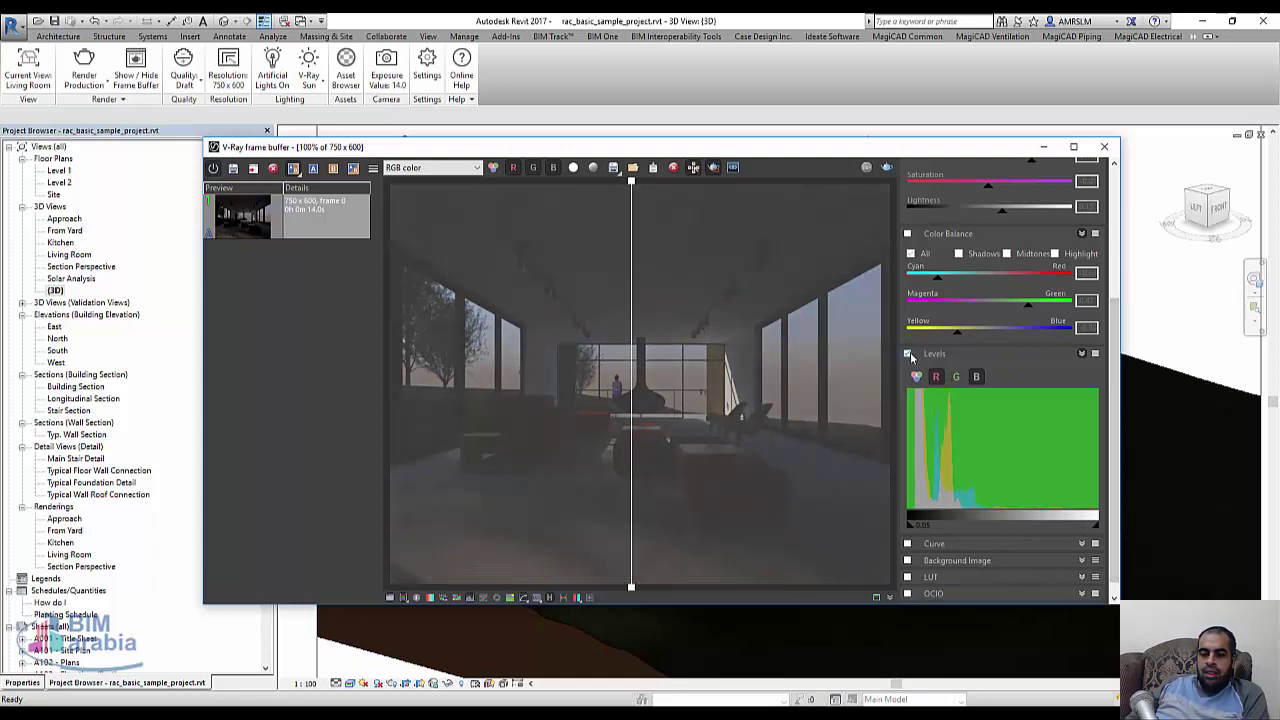
Turn off Levels and enable the Background Image layer
click(908, 353)
click(907, 560)
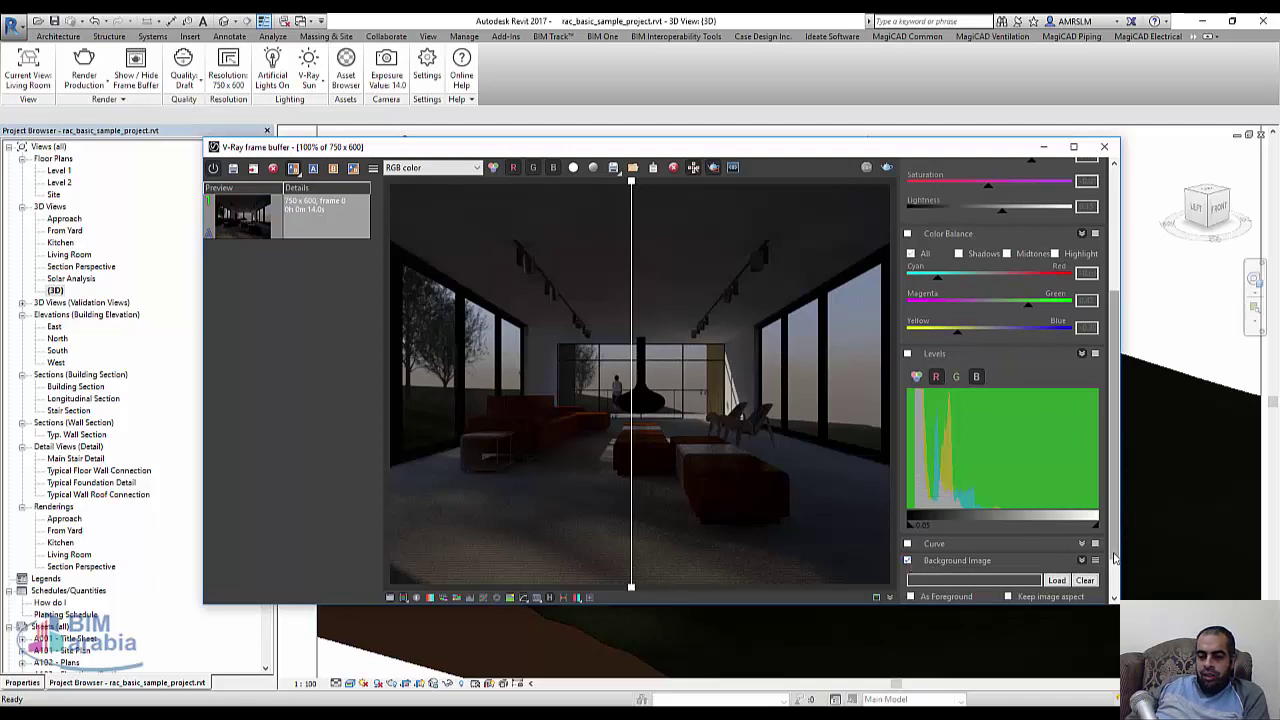
scroll(1116, 560, down, 1)
click(1057, 524)
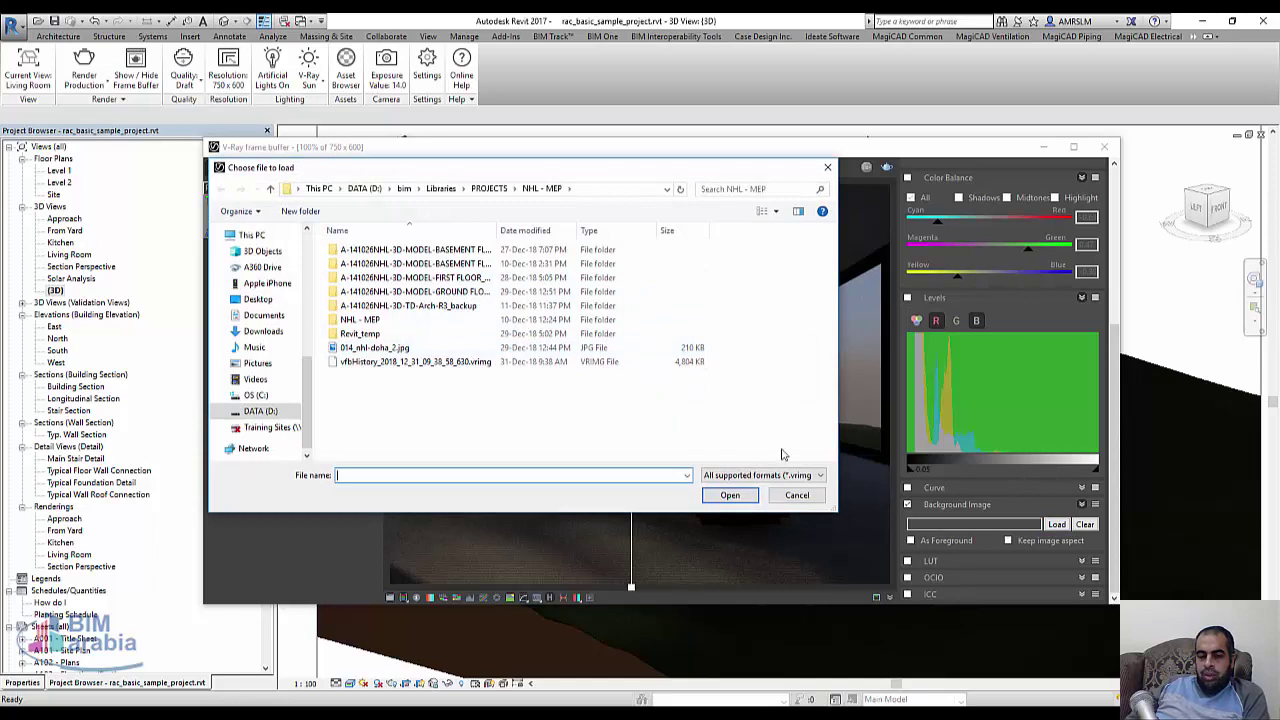
click(814, 500)
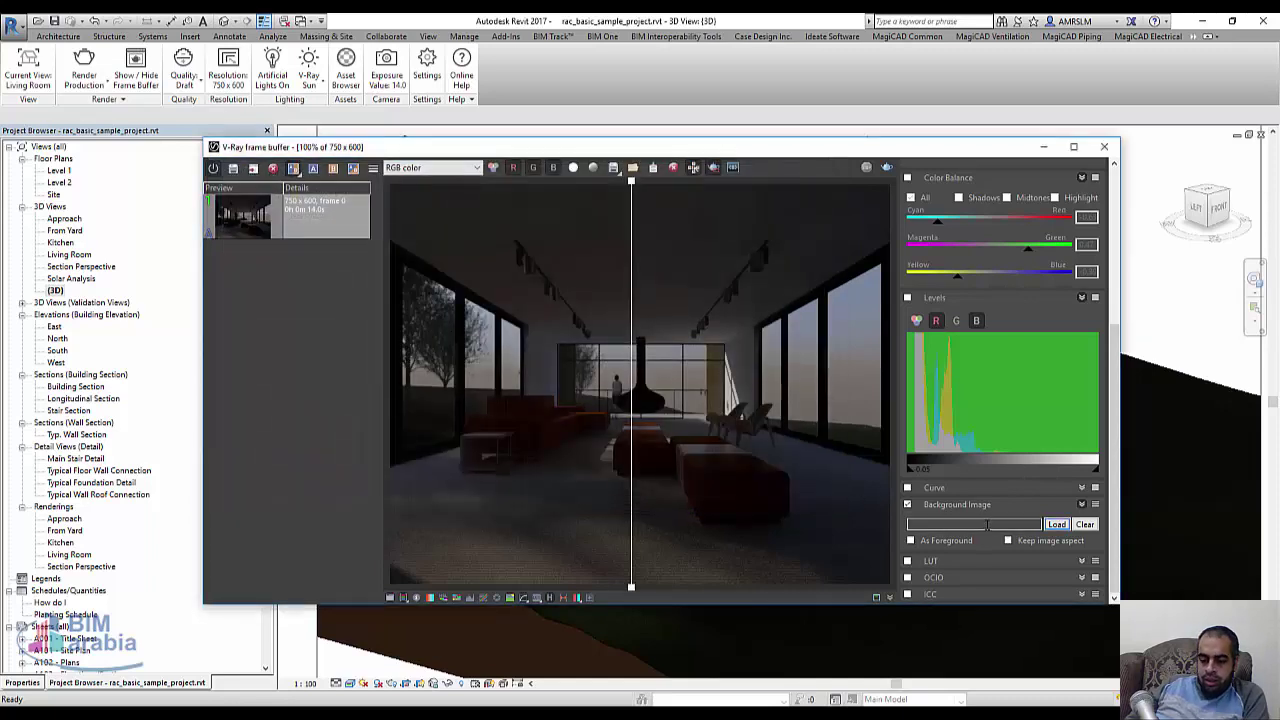